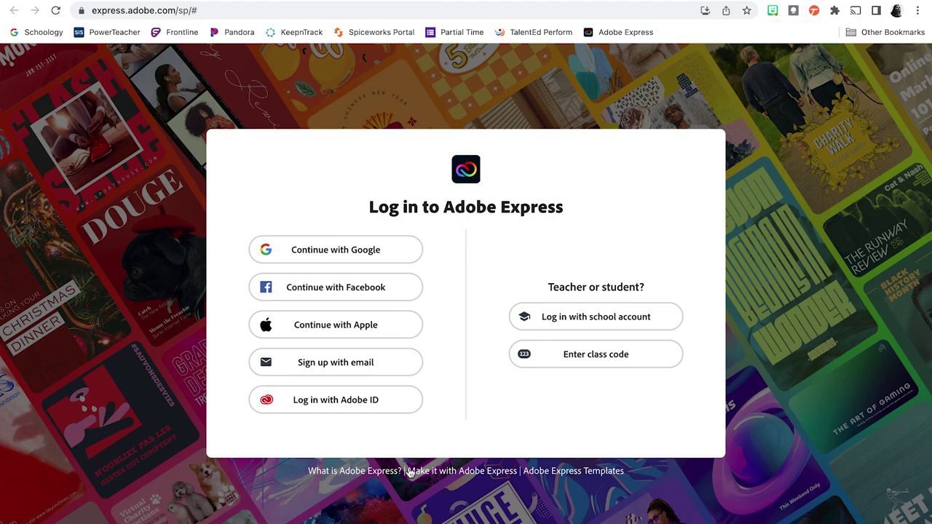
# Step: Sign in with Google using the school account and choose Enterprise ID
pyautogui.click(404, 260)
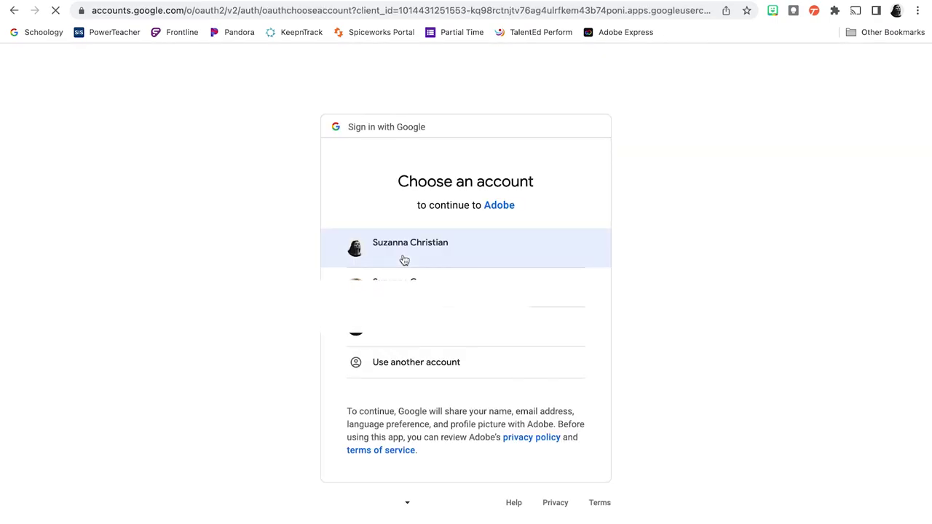
pyautogui.click(403, 255)
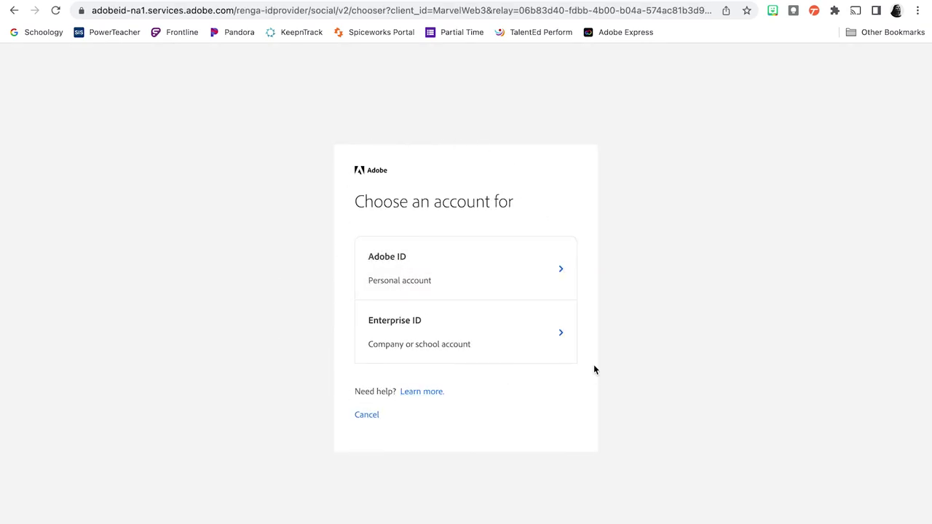
pyautogui.click(561, 338)
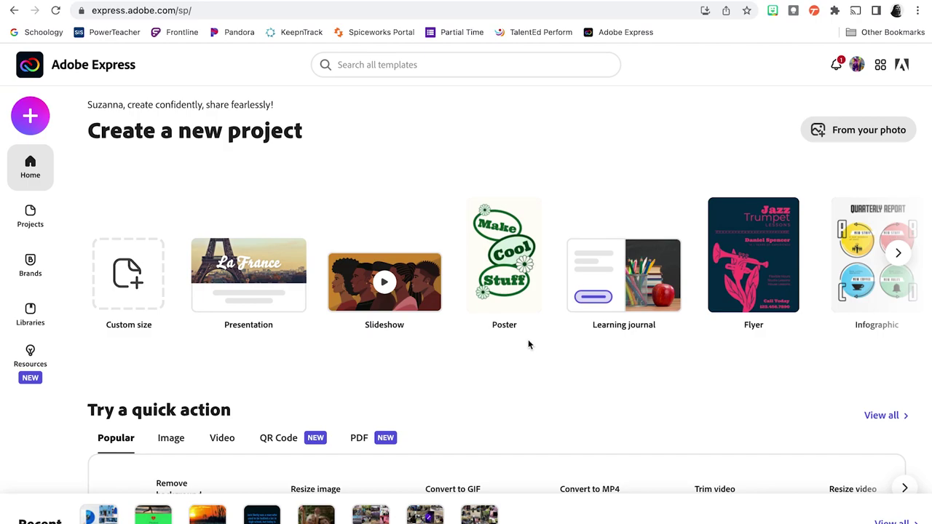
# Step: Browse the Adobe Express home page and open the Create new menu
pyautogui.scroll(-3, 457, 413)
pyautogui.scroll(-5, 458, 415)
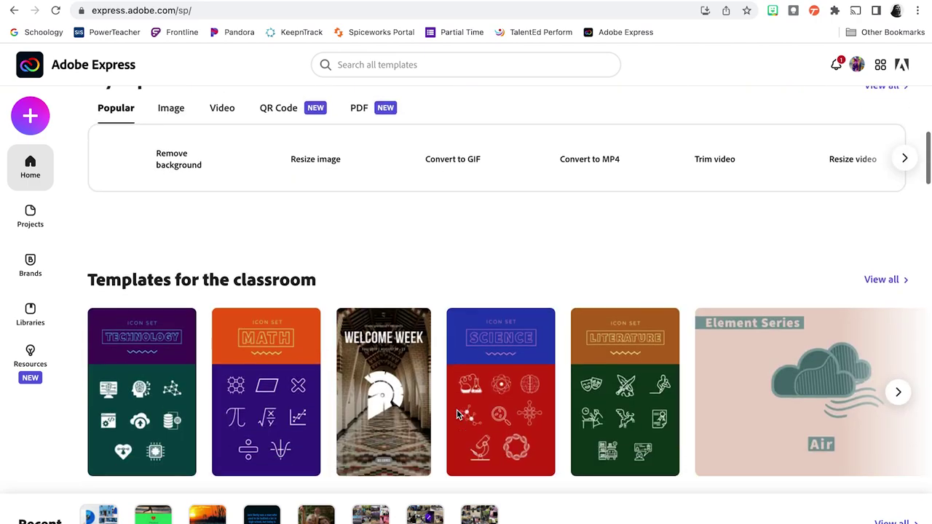
pyautogui.scroll(6, 457, 416)
pyautogui.scroll(3, 456, 414)
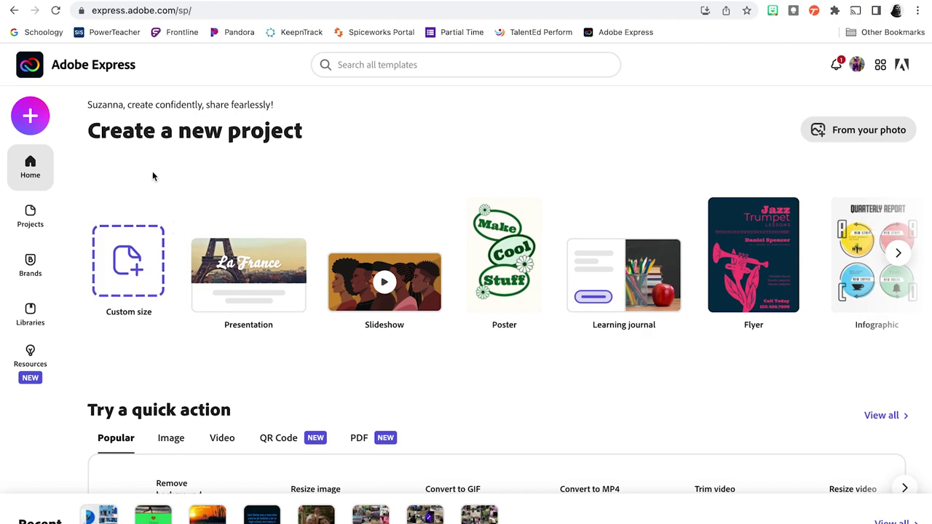
pyautogui.click(32, 117)
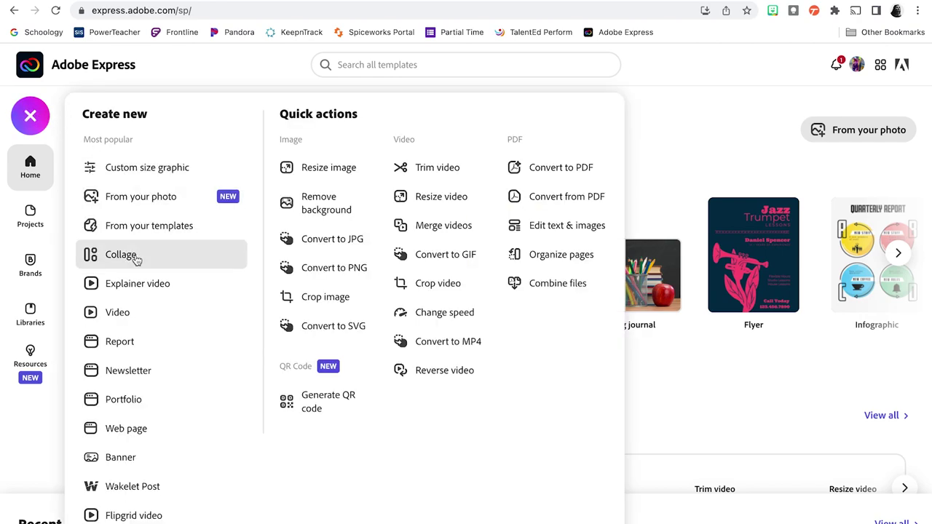
# Step: Start a Collage project and preview the photos in the Monochromatic folder
pyautogui.click(174, 257)
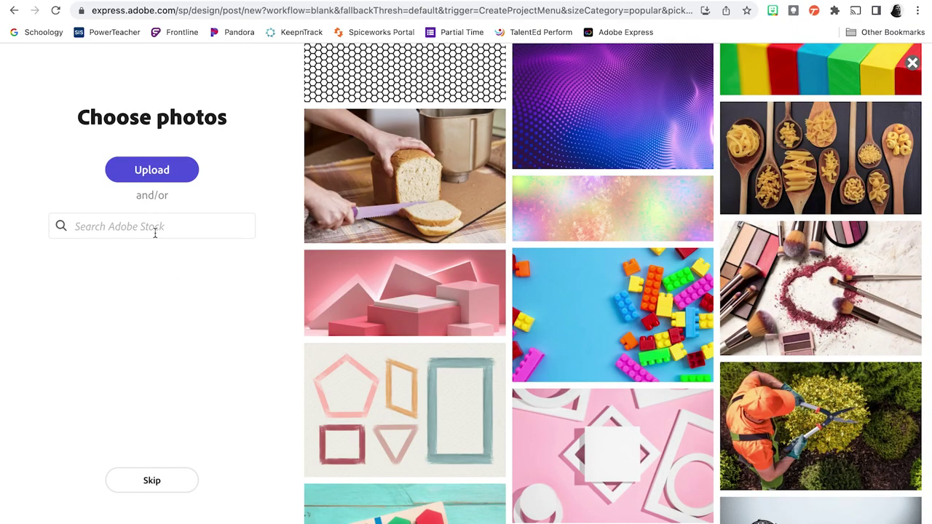
pyautogui.click(169, 172)
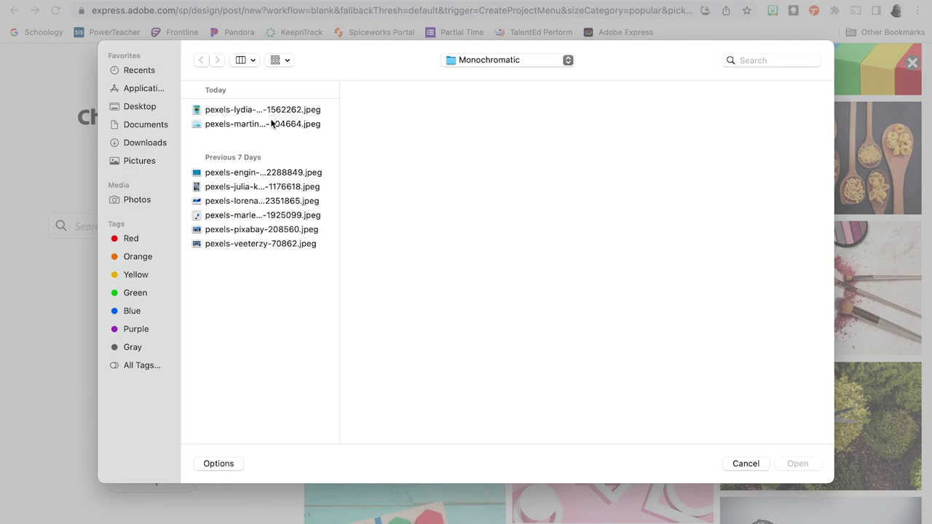
pyautogui.click(245, 245)
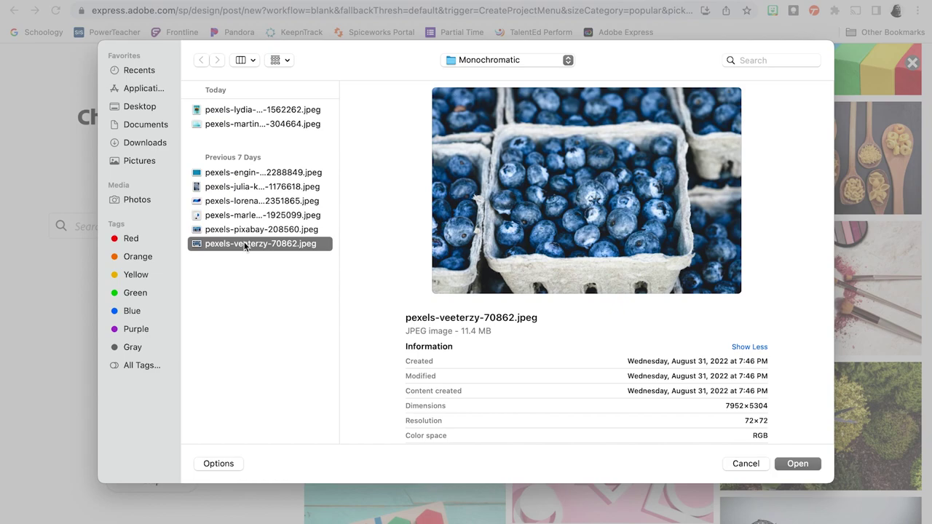
pyautogui.press('Up')
pyautogui.press('Up')
pyautogui.press('Up')
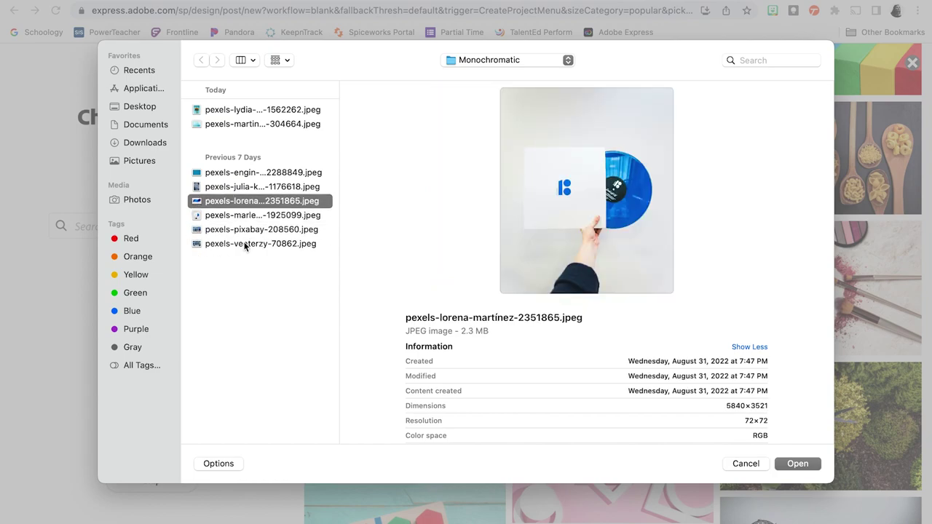
pyautogui.press('Up')
pyautogui.press('Up')
pyautogui.press('Up')
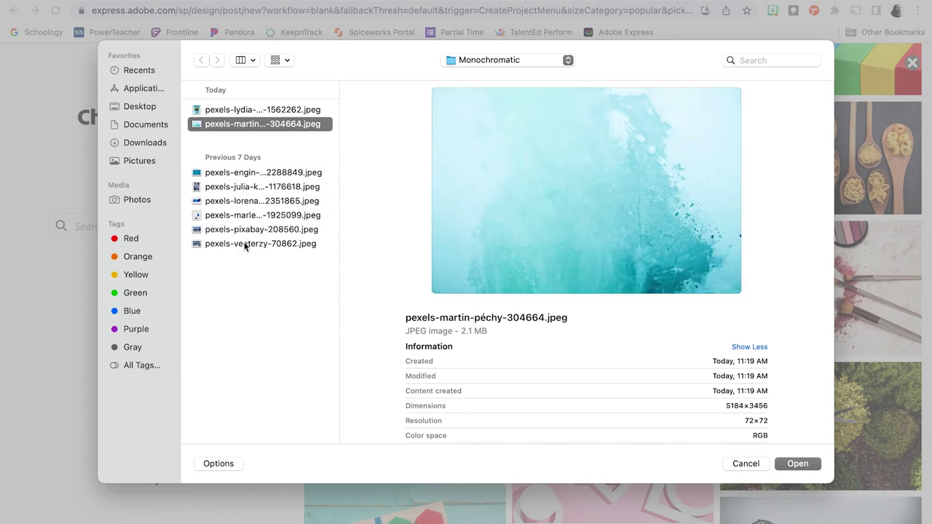
pyautogui.press('Up')
pyautogui.press('Down')
pyautogui.press('Down')
pyautogui.press('Down')
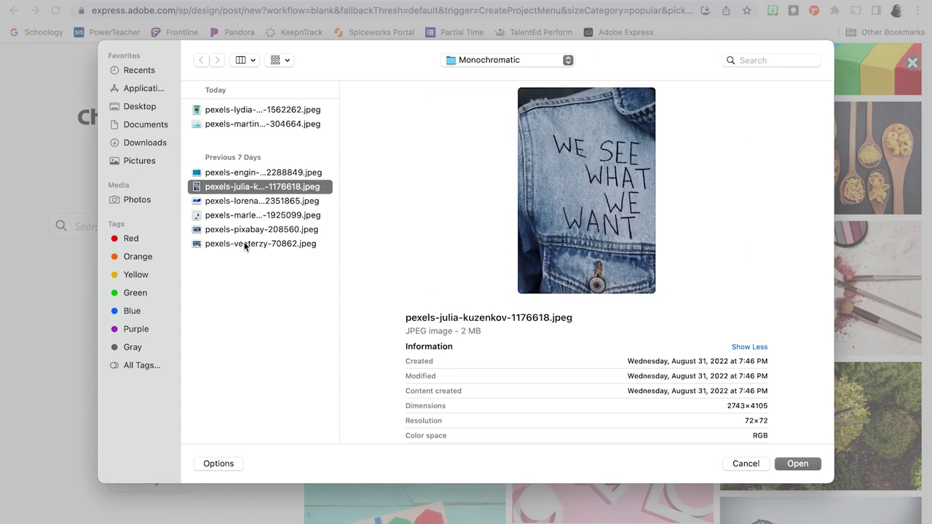
pyautogui.press('Down')
pyautogui.press('Down')
pyautogui.press('Down')
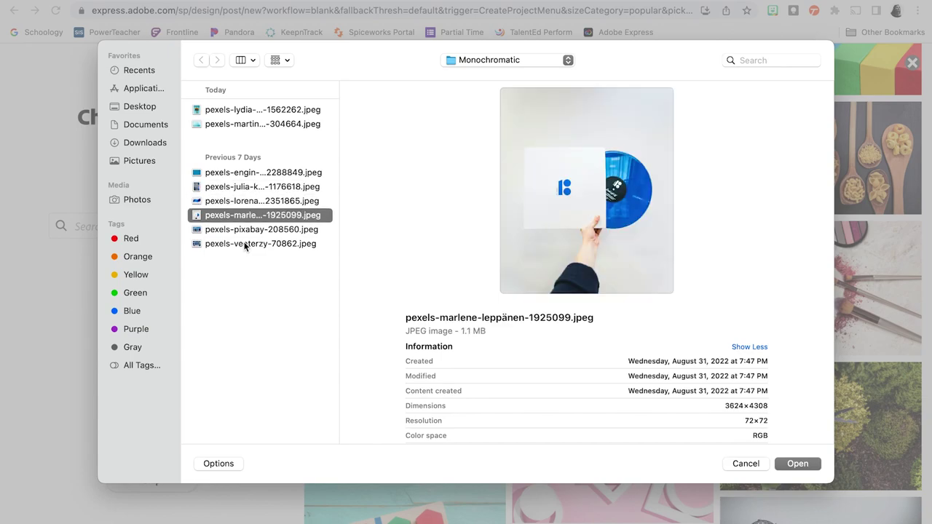
pyautogui.press('Up')
# Step: Select all eight photos, from the sunflower photo to the last file
pyautogui.moveTo(287, 252); pyautogui.dragTo(269, 111)
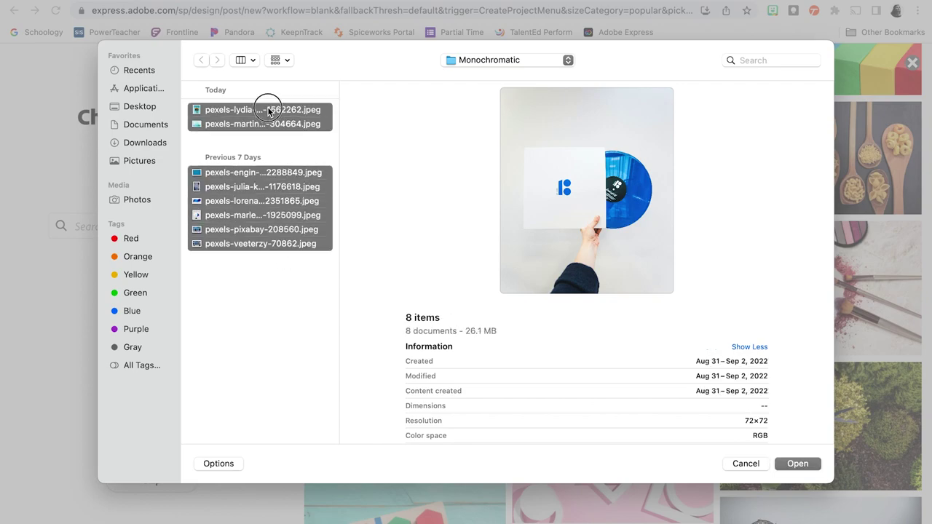
pyautogui.click(269, 272)
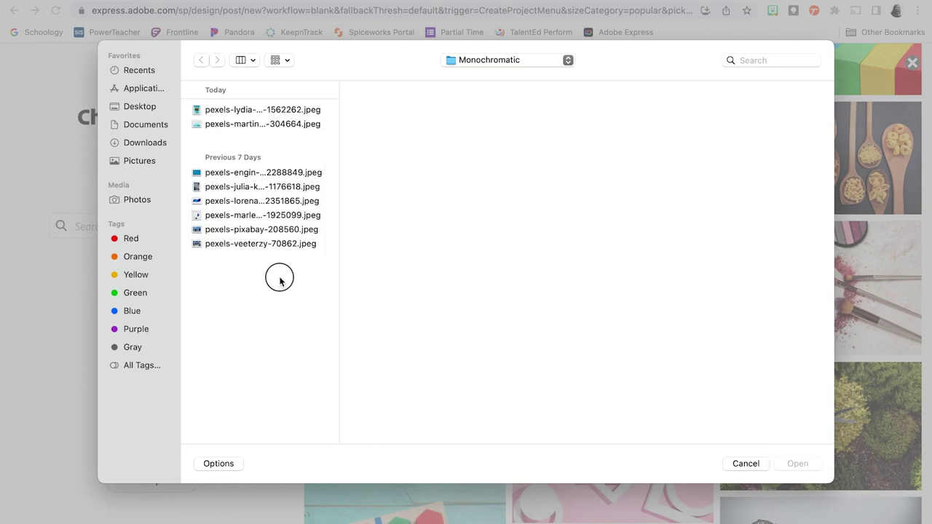
pyautogui.moveTo(280, 279); pyautogui.dragTo(239, 116)
pyautogui.click(244, 284)
pyautogui.click(262, 108)
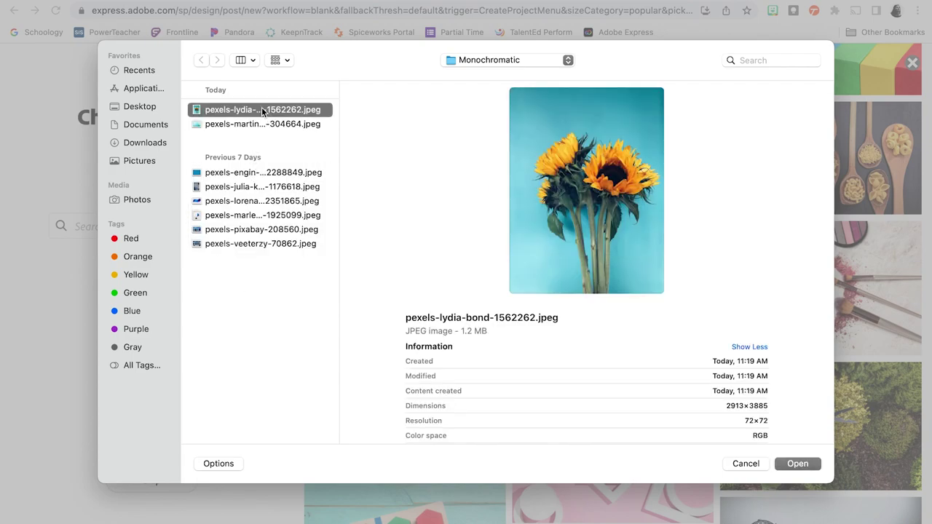
pyautogui.keyDown('shift'); pyautogui.click(256, 246); pyautogui.keyUp('shift')
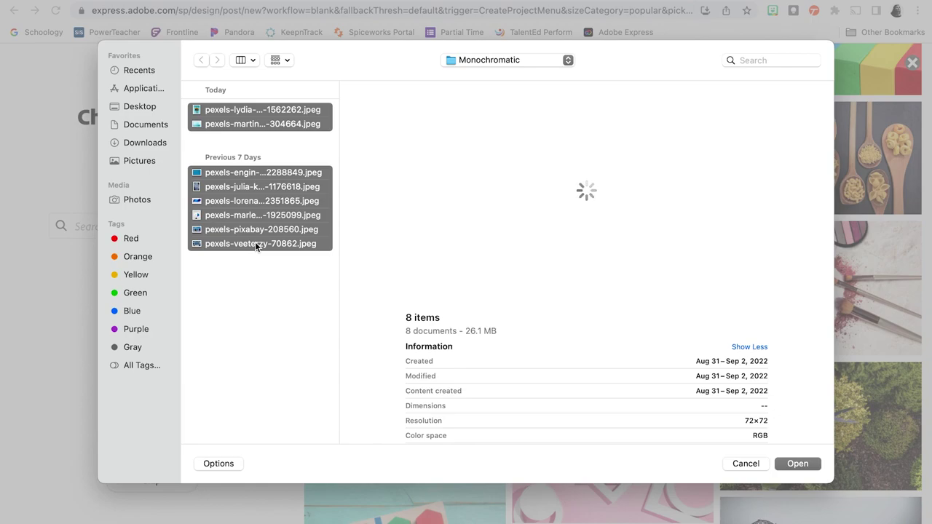
# Step: Upload the eight photos, then remove the turquoise water and sunflower photos
pyautogui.click(798, 464)
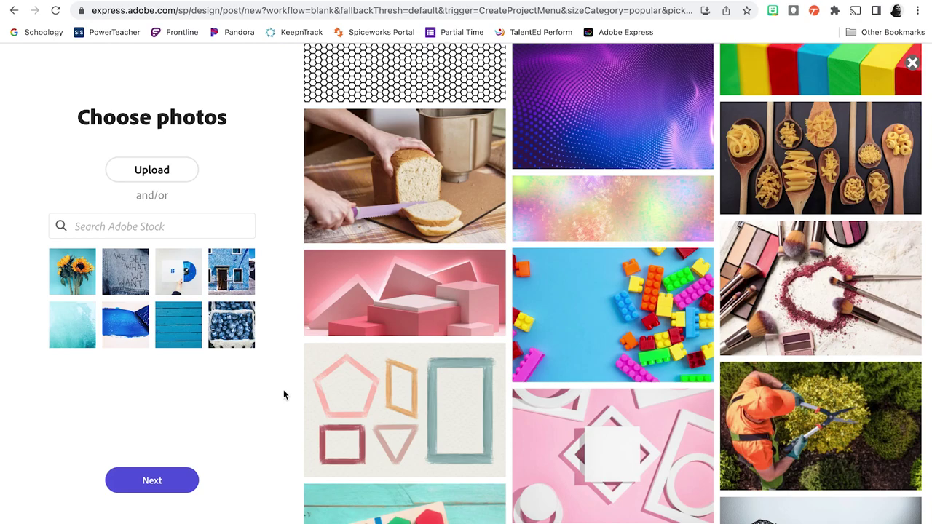
pyautogui.moveTo(134, 327)
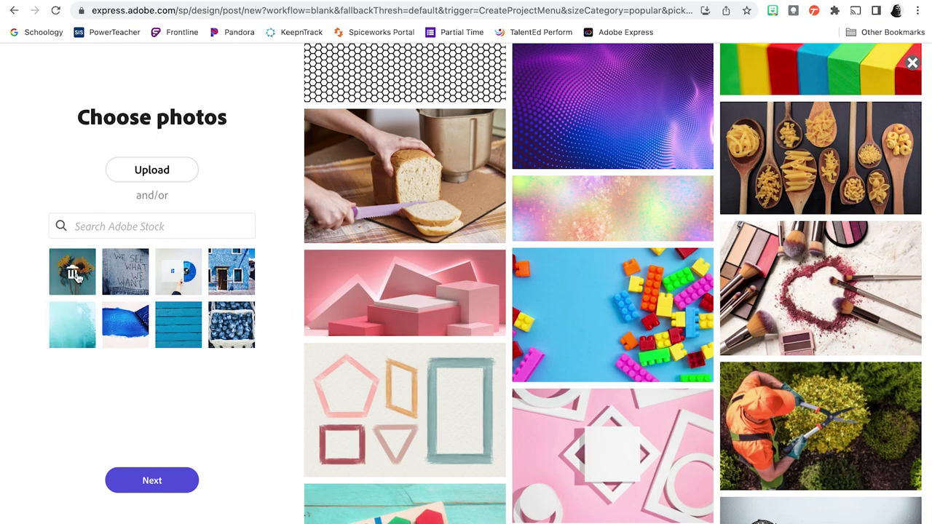
pyautogui.moveTo(75, 327)
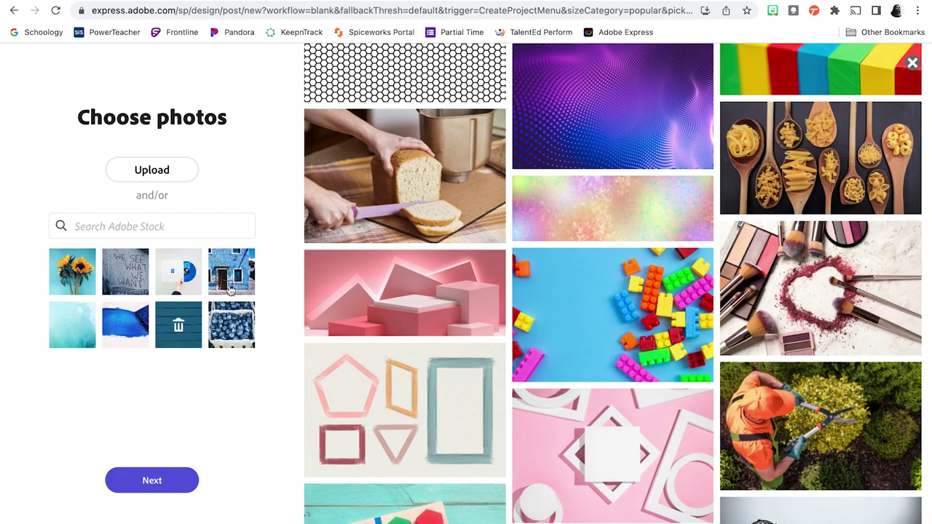
pyautogui.moveTo(242, 284)
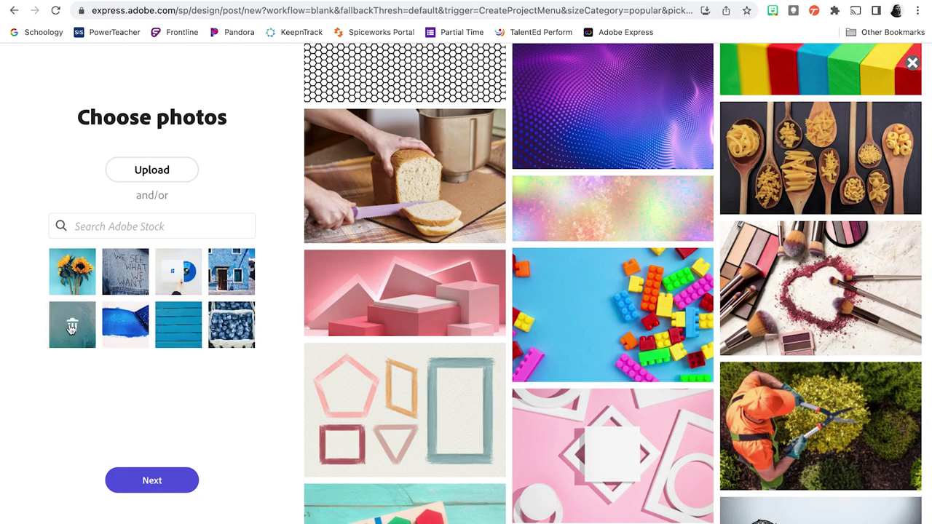
pyautogui.click(73, 325)
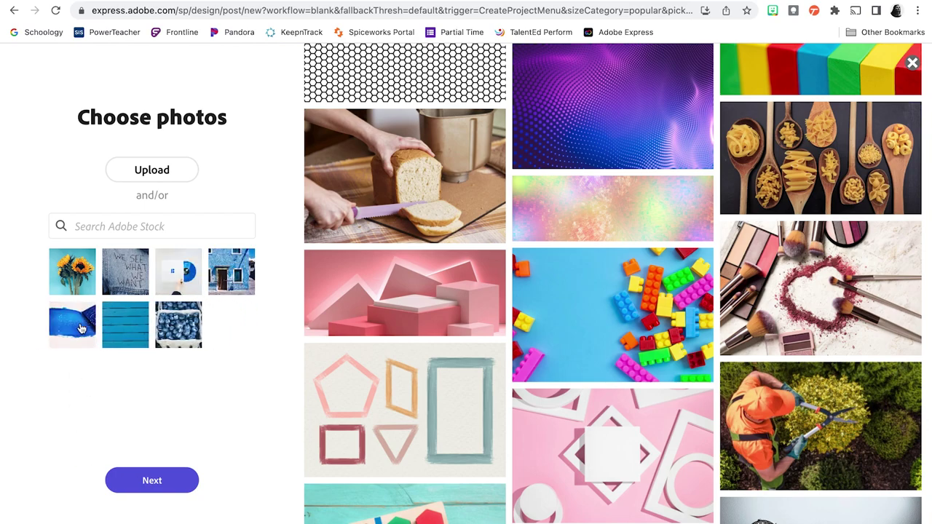
pyautogui.click(73, 274)
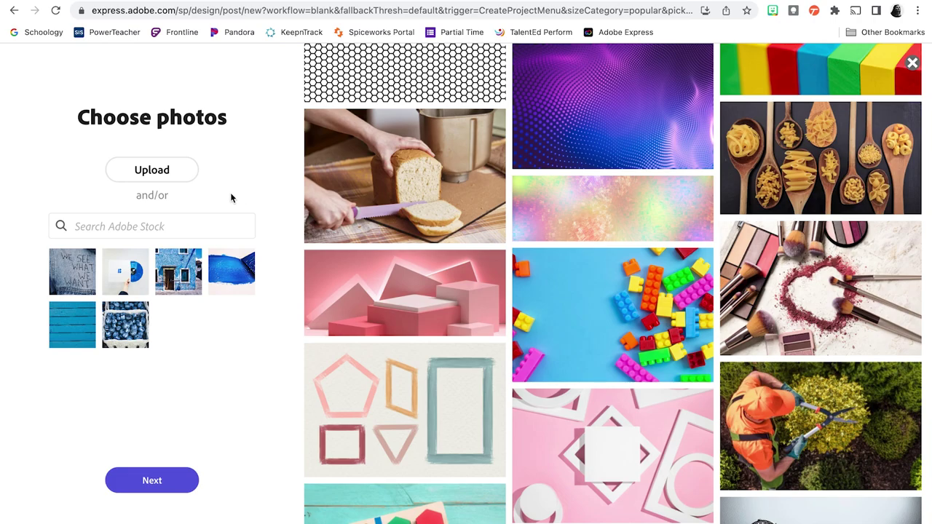
# Step: Re-upload the turquoise water photo and continue to the Select a size screen
pyautogui.click(156, 171)
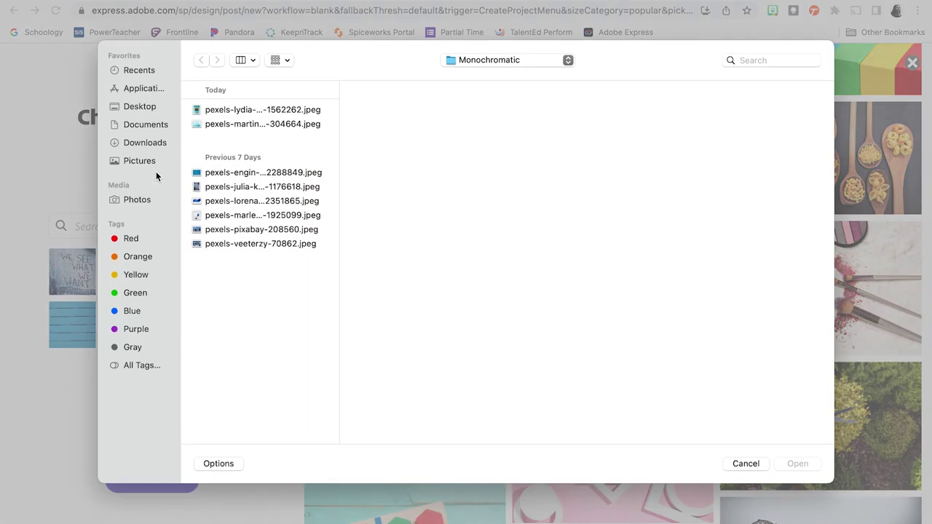
pyautogui.click(272, 123)
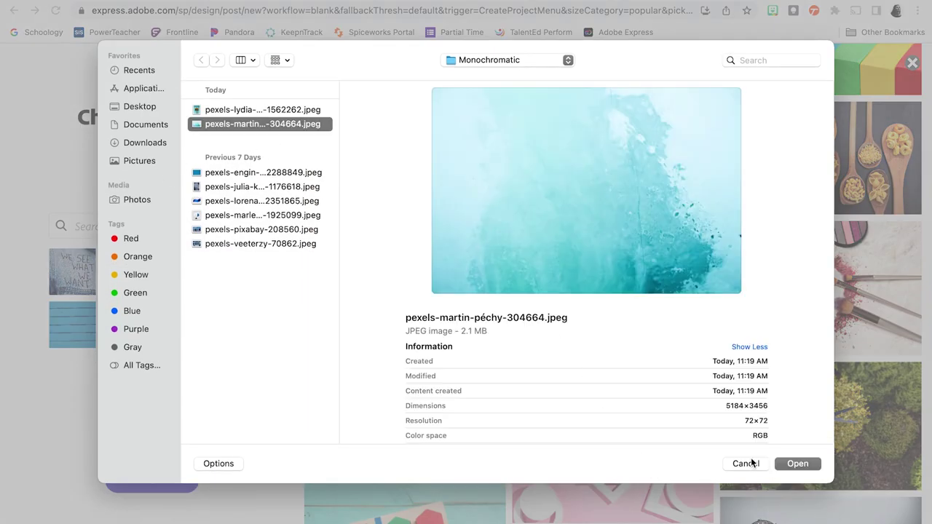
pyautogui.click(802, 465)
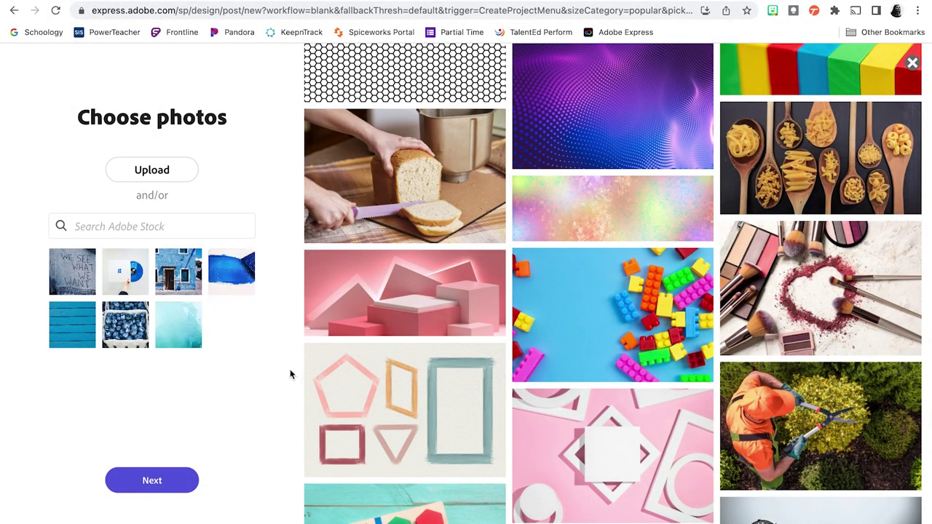
pyautogui.moveTo(179, 328)
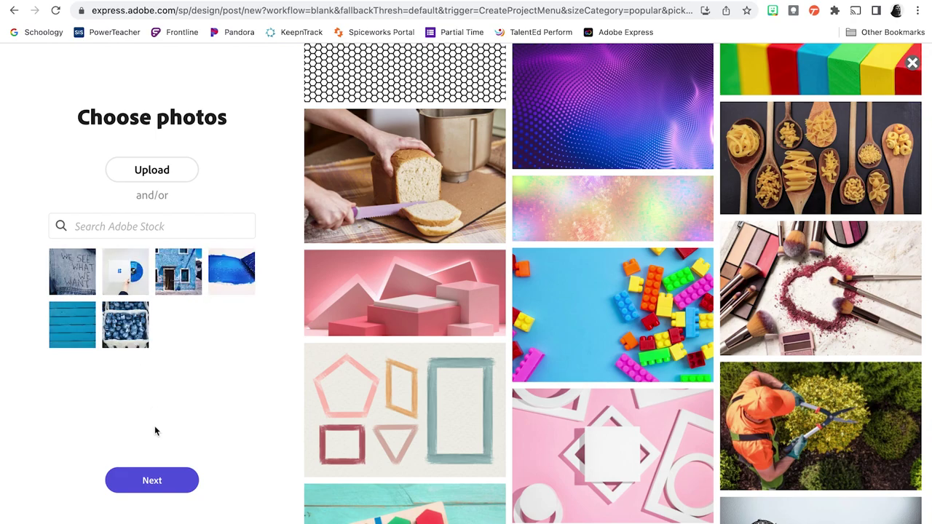
pyautogui.click(152, 482)
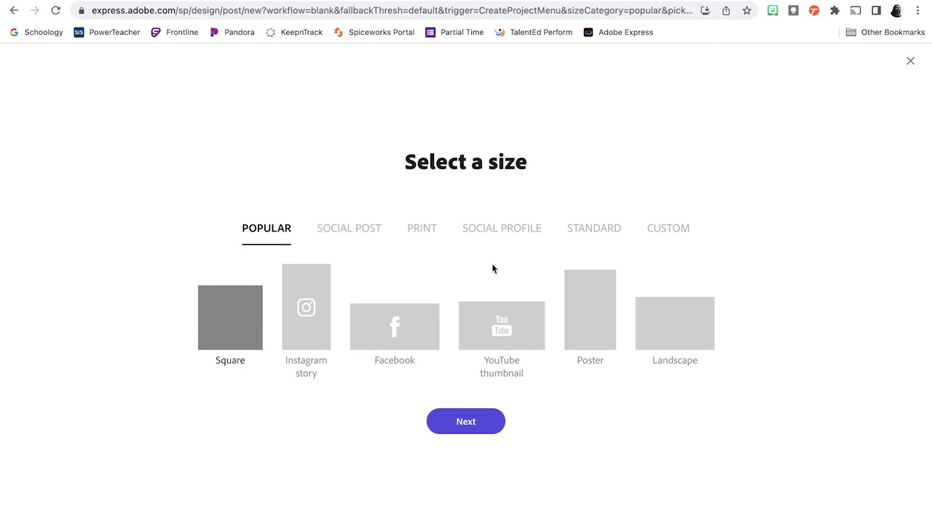
# Step: Under Custom, enter width 5 and height 8 as a first attempt
pyautogui.click(673, 232)
pyautogui.doubleClick(364, 331)
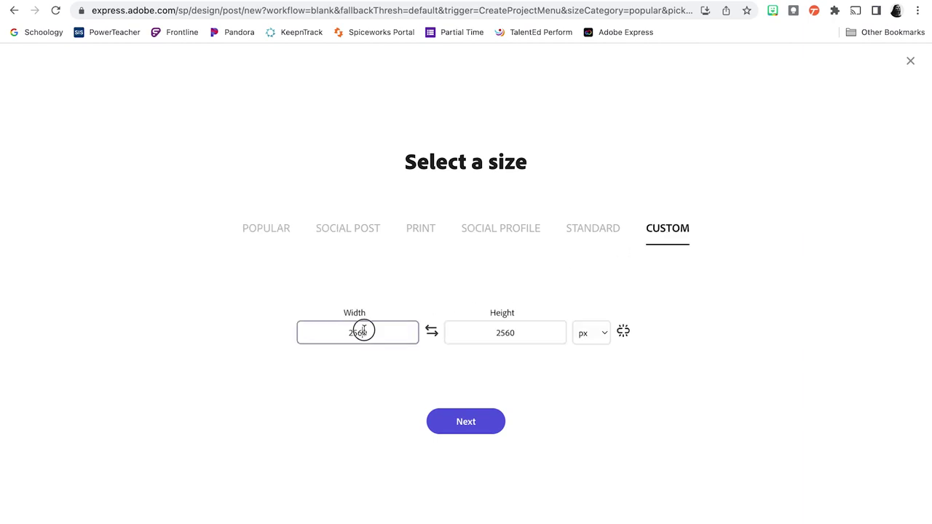
pyautogui.write('5')
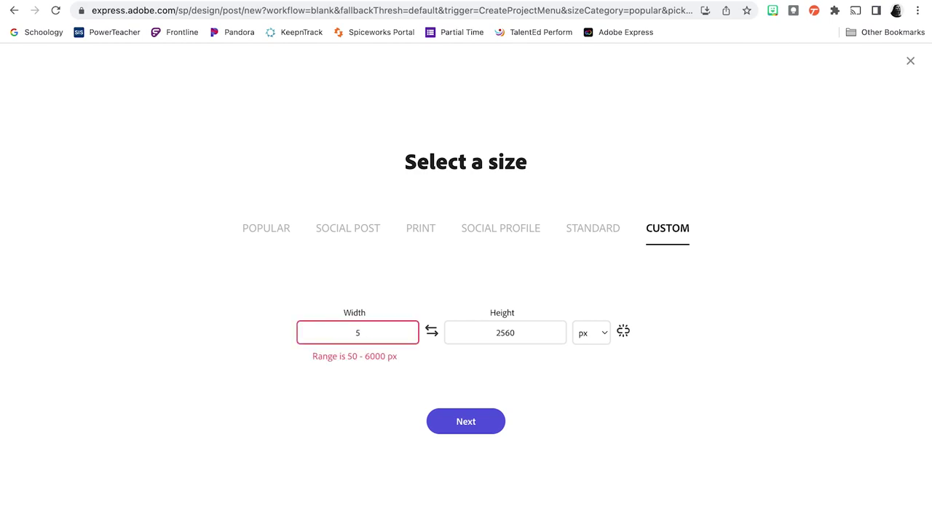
pyautogui.click(508, 340)
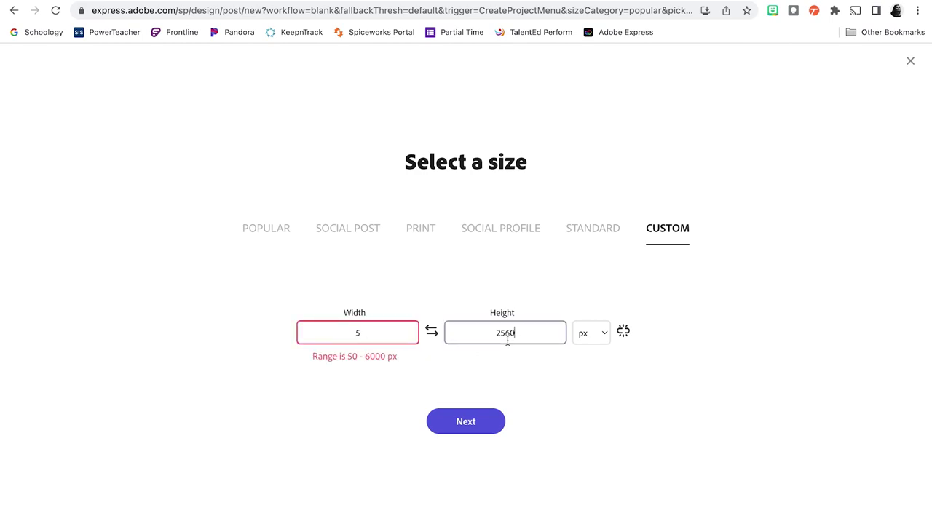
pyautogui.press('BackSpace')
pyautogui.press('BackSpace')
pyautogui.press('BackSpace')
pyautogui.press('BackSpace')
pyautogui.write('8')
pyautogui.click(614, 420)
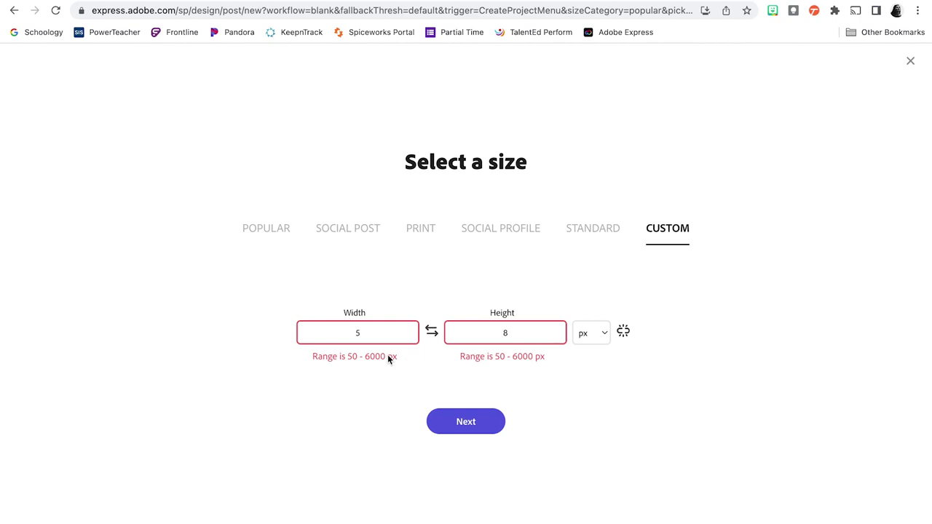
# Step: Switch the units to inches and set width 8 and height 5
pyautogui.click(603, 332)
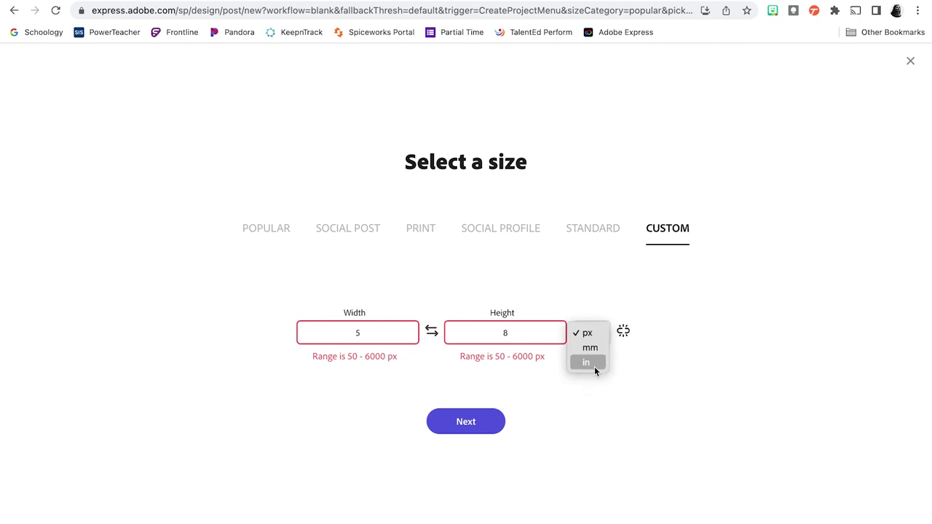
pyautogui.click(592, 364)
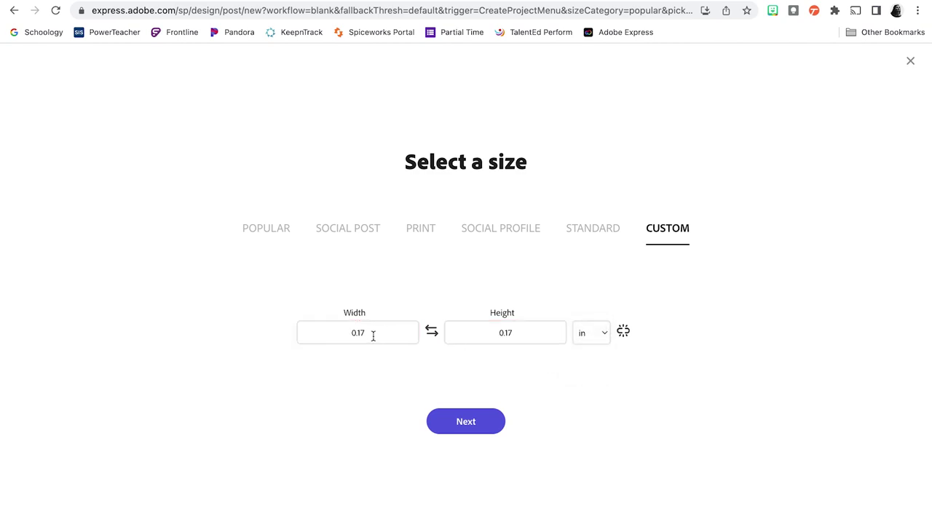
pyautogui.click(373, 336)
pyautogui.write('8')
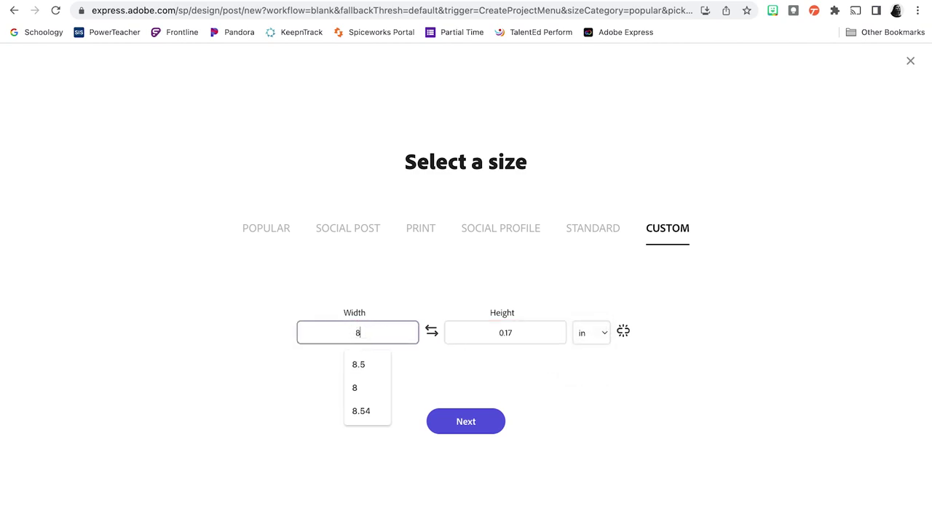
pyautogui.click(505, 334)
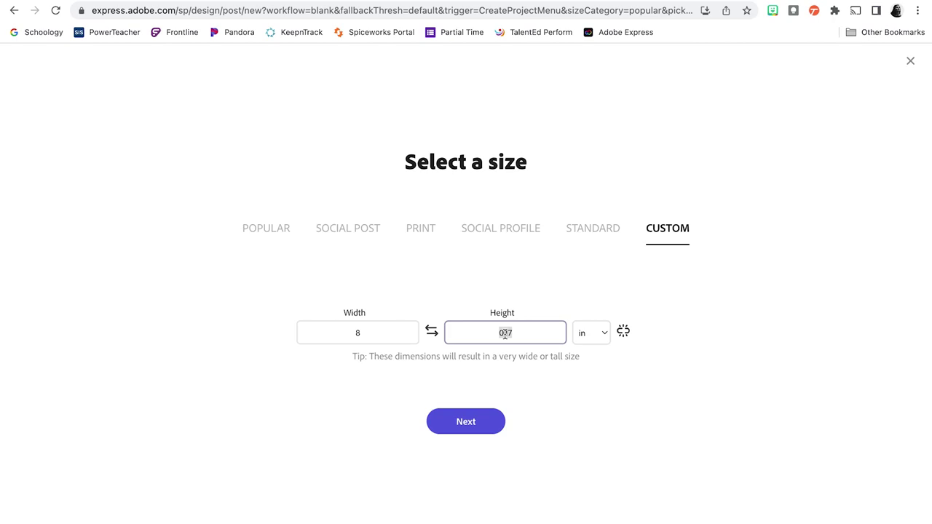
pyautogui.write('5')
pyautogui.click(621, 389)
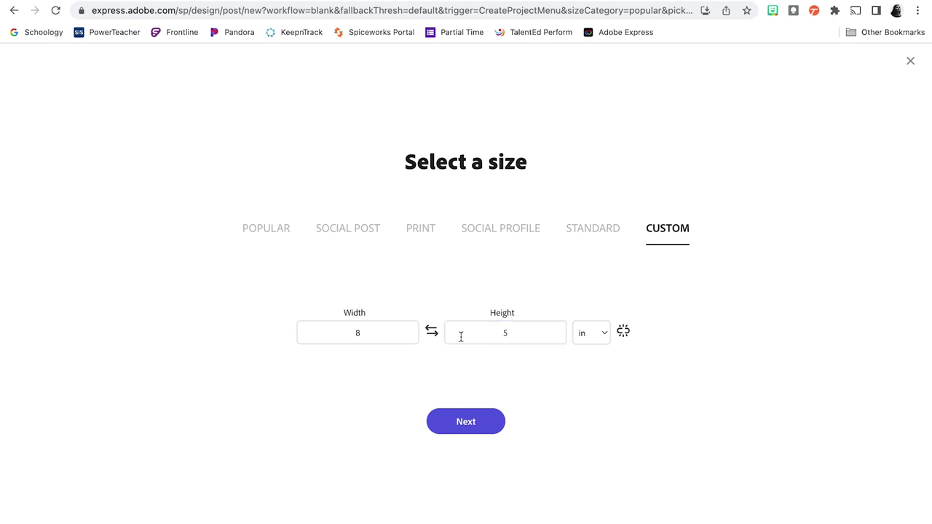
# Step: Swap width and height, then swap back to keep 8 × 5 inches
pyautogui.click(433, 334)
pyautogui.click(433, 333)
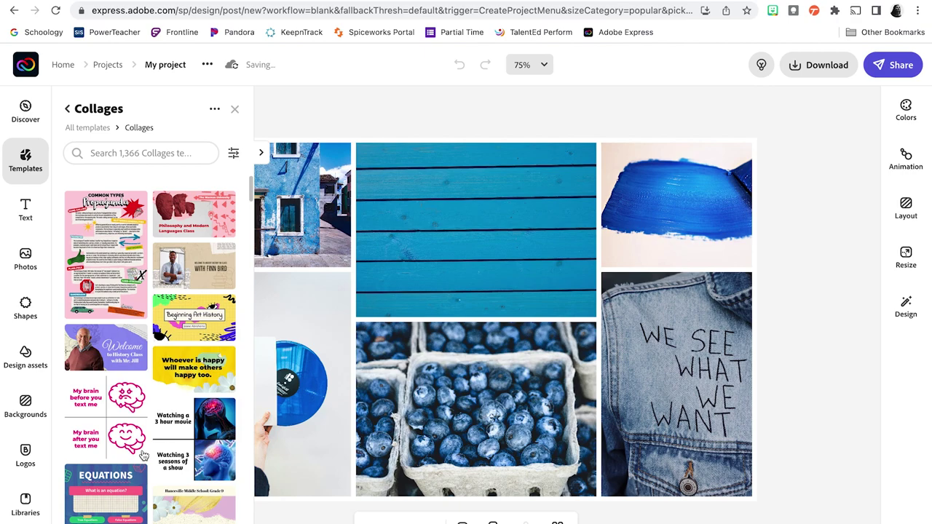
# Step: Close the templates, shuffle the colour palette twice, then undo both to restore white
pyautogui.click(235, 110)
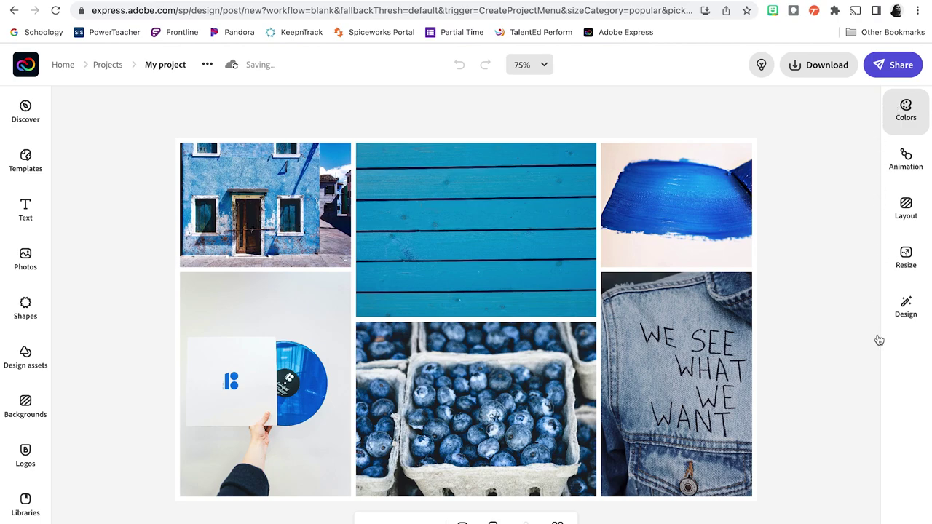
pyautogui.click(908, 111)
pyautogui.click(910, 109)
pyautogui.click(907, 112)
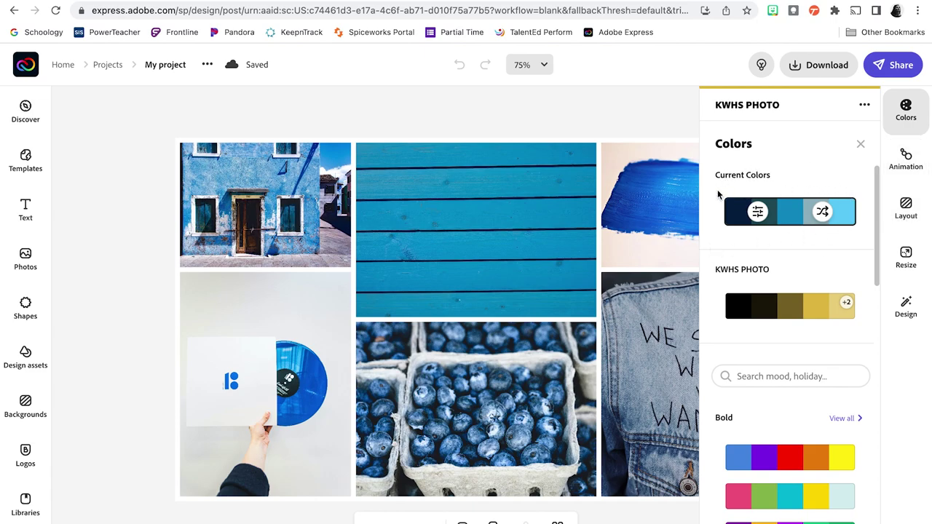
pyautogui.click(825, 217)
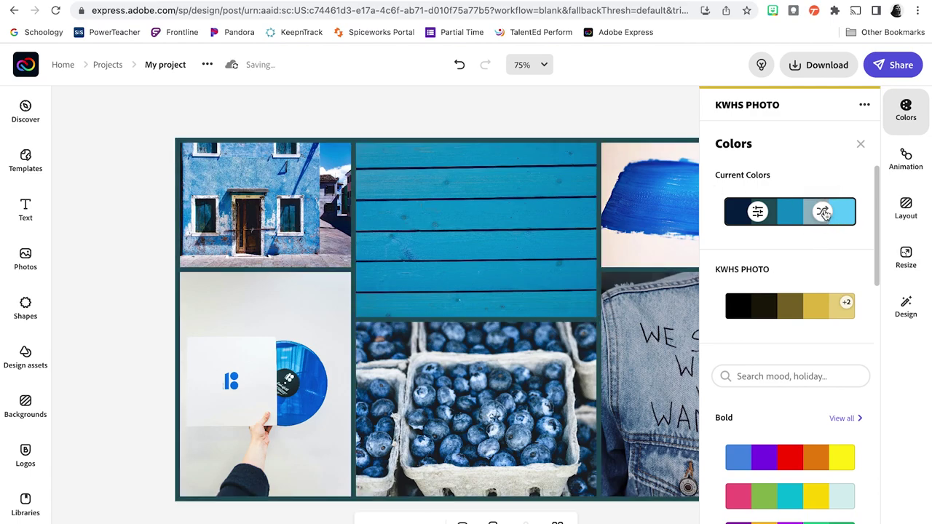
pyautogui.click(823, 214)
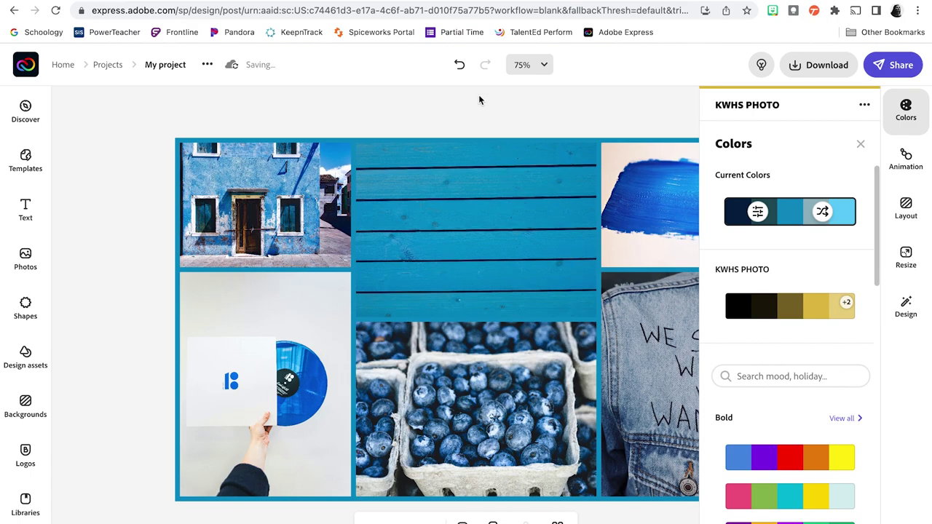
pyautogui.click(459, 67)
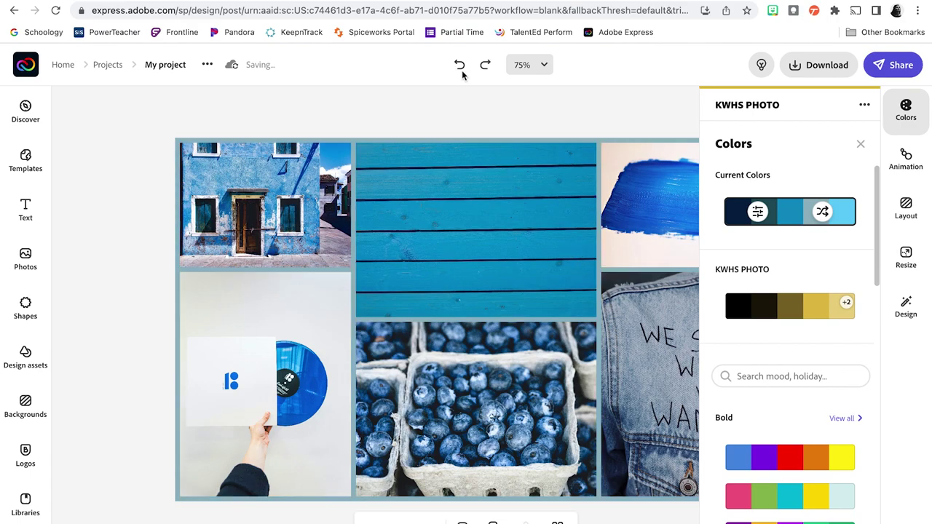
pyautogui.click(460, 67)
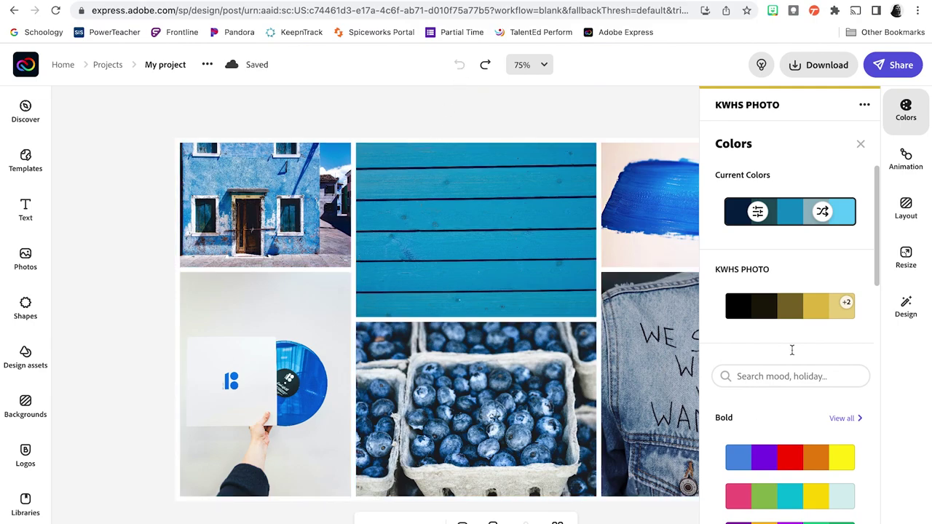
pyautogui.click(908, 115)
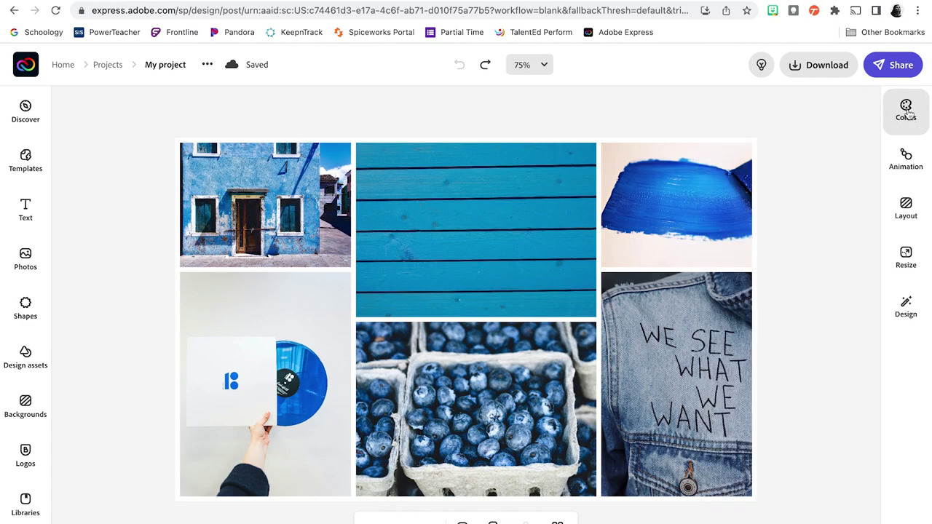
# Step: Apply a grid layout from the Layout panel and shuffle the six photos among its cells
pyautogui.click(909, 214)
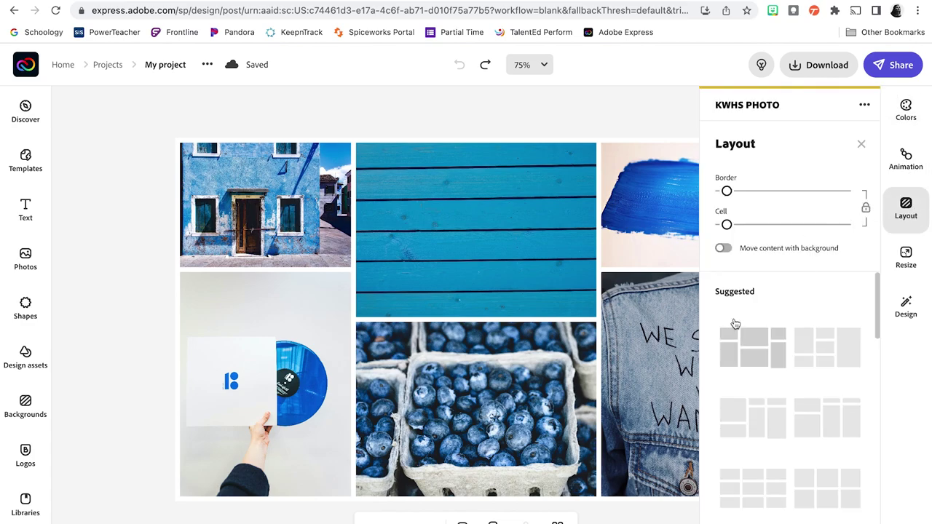
pyautogui.scroll(-3, 797, 444)
pyautogui.scroll(-5, 798, 447)
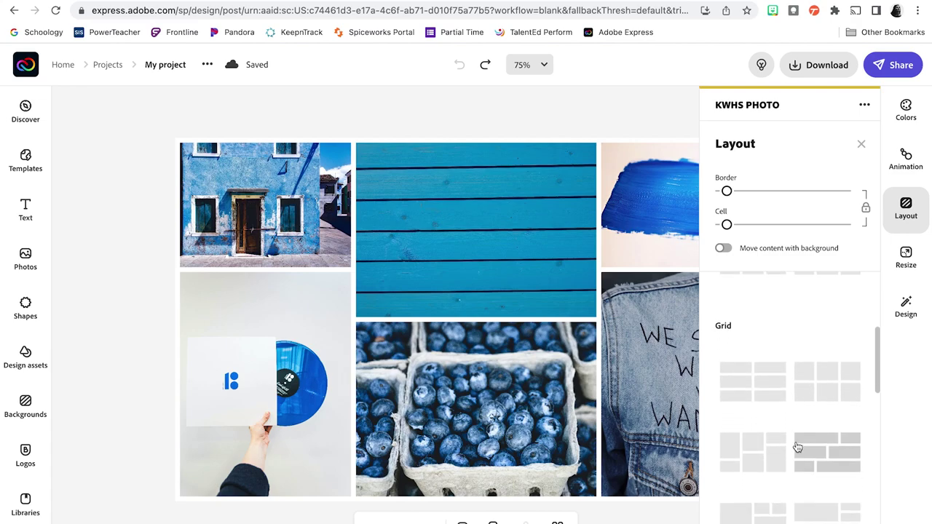
pyautogui.scroll(-5, 798, 447)
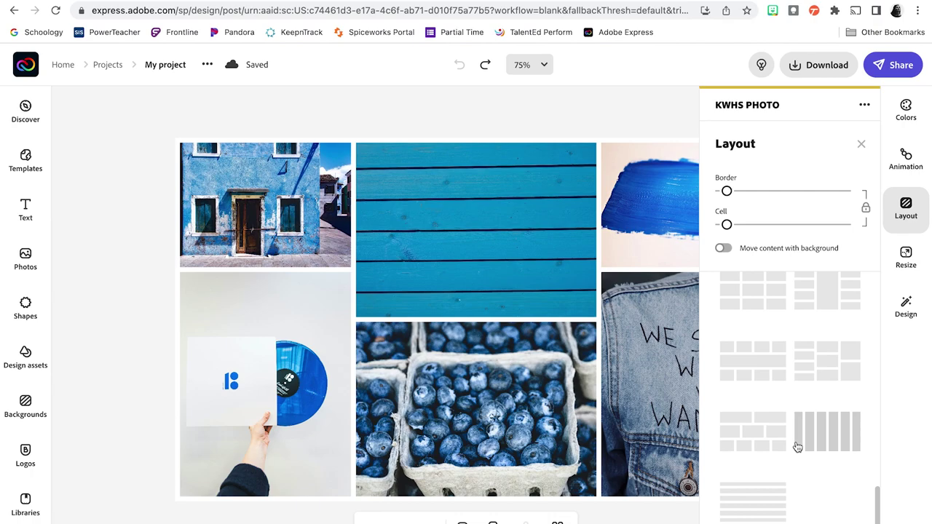
pyautogui.scroll(8, 798, 447)
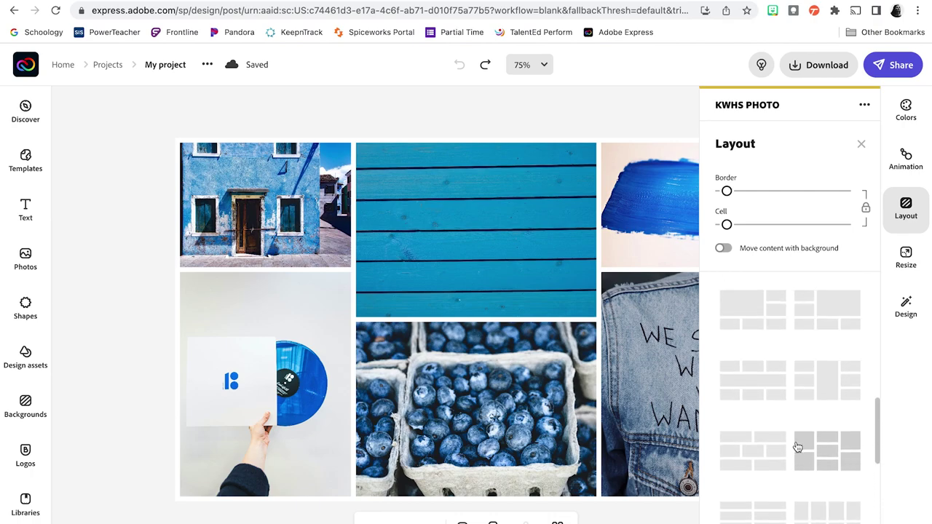
pyautogui.scroll(3, 797, 447)
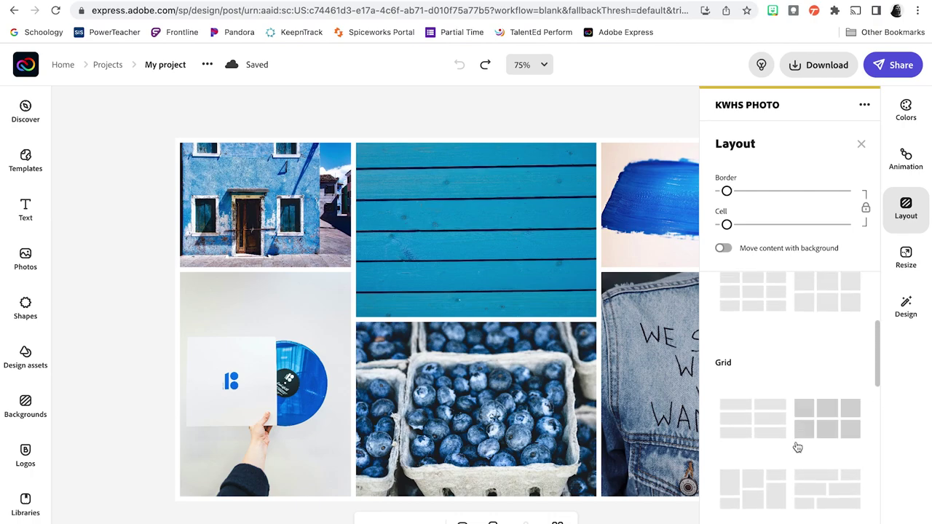
pyautogui.scroll(3, 797, 447)
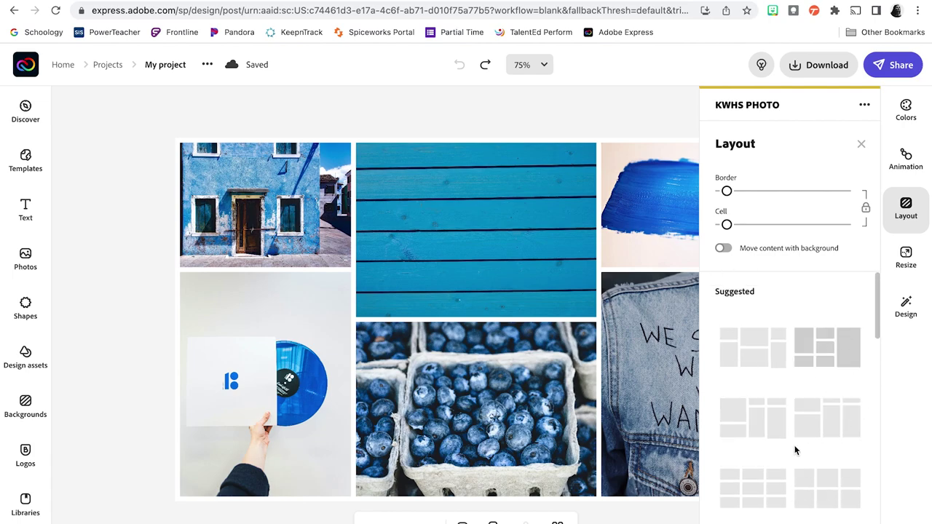
pyautogui.scroll(-3, 794, 423)
pyautogui.scroll(3, 792, 371)
pyautogui.scroll(-5, 794, 363)
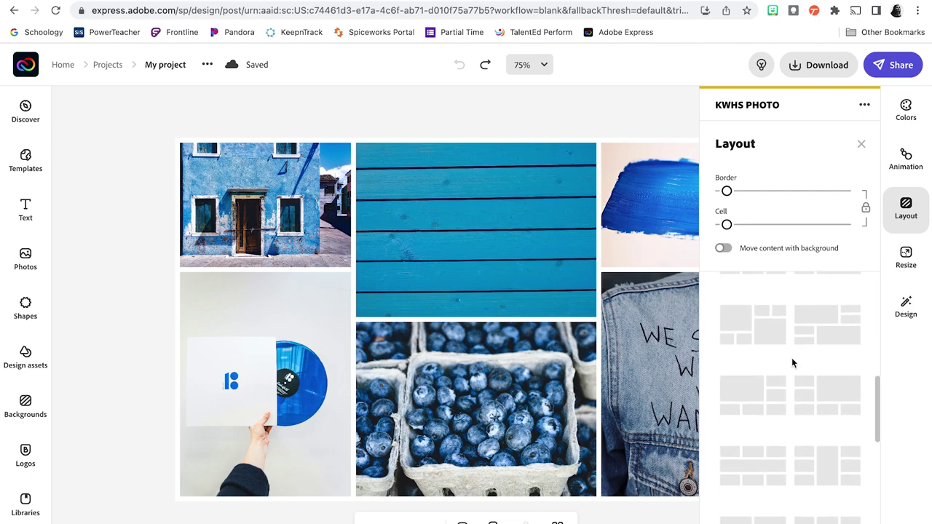
pyautogui.scroll(2, 758, 361)
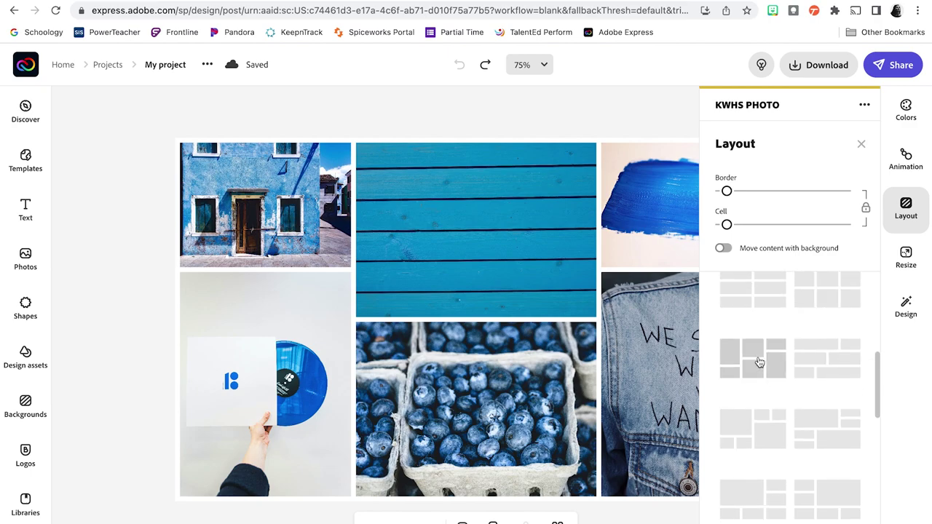
pyautogui.click(758, 363)
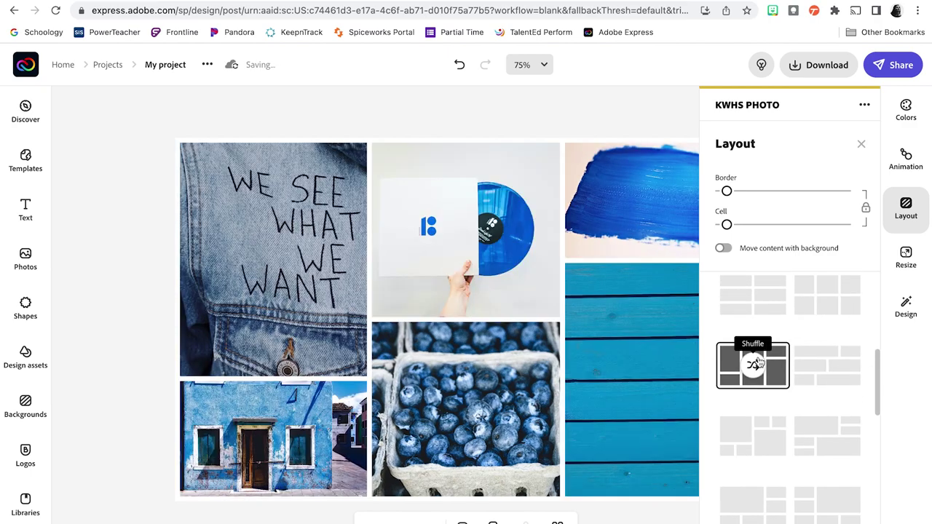
pyautogui.click(752, 369)
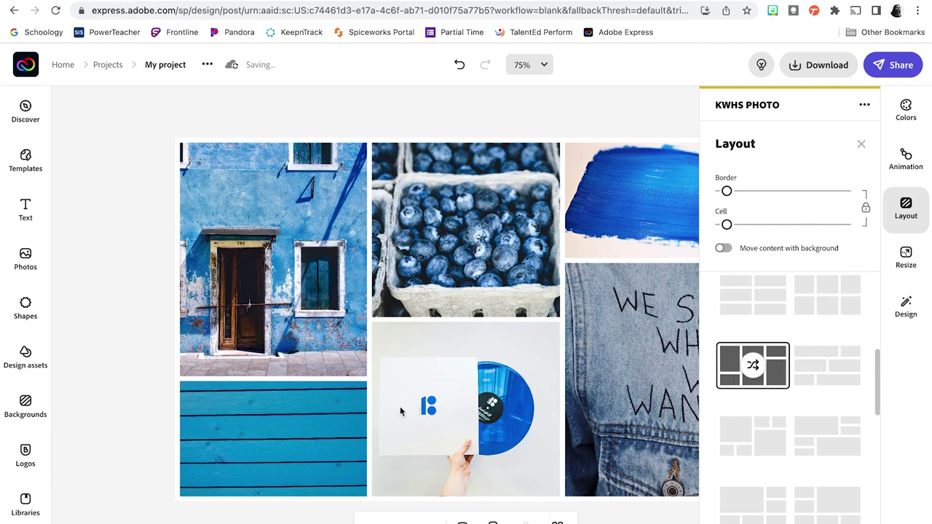
# Step: Centre the blue door photo, resize the blueberry/vinyl cells and zoom in the blueberries
pyautogui.click(309, 280)
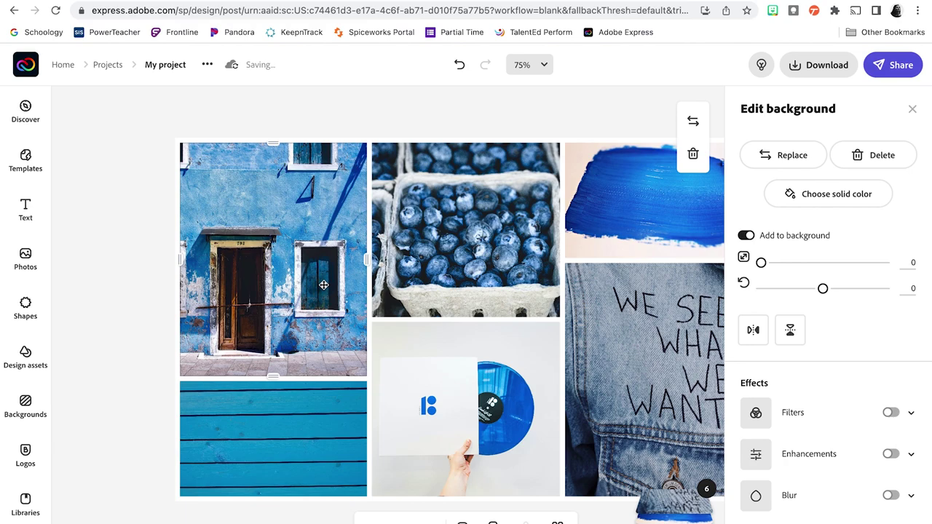
pyautogui.moveTo(320, 295); pyautogui.dragTo(352, 305)
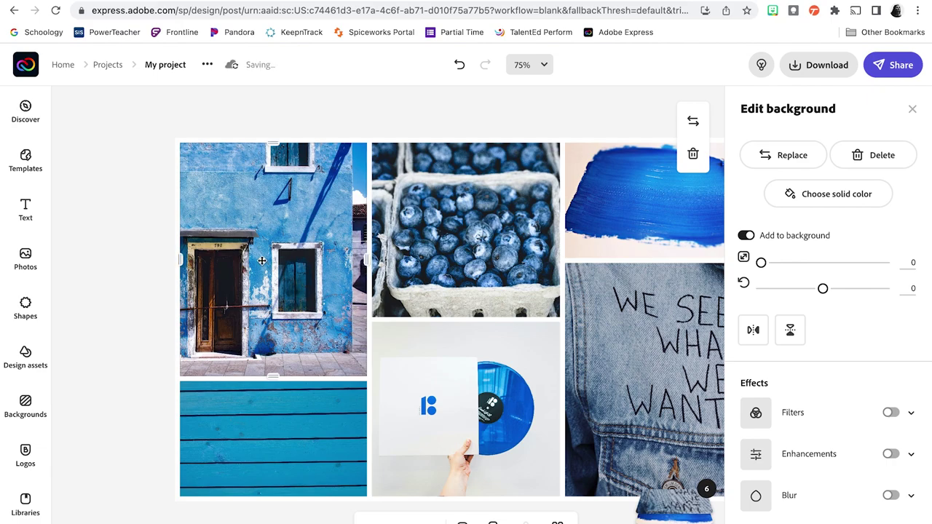
pyautogui.moveTo(261, 260); pyautogui.dragTo(295, 291)
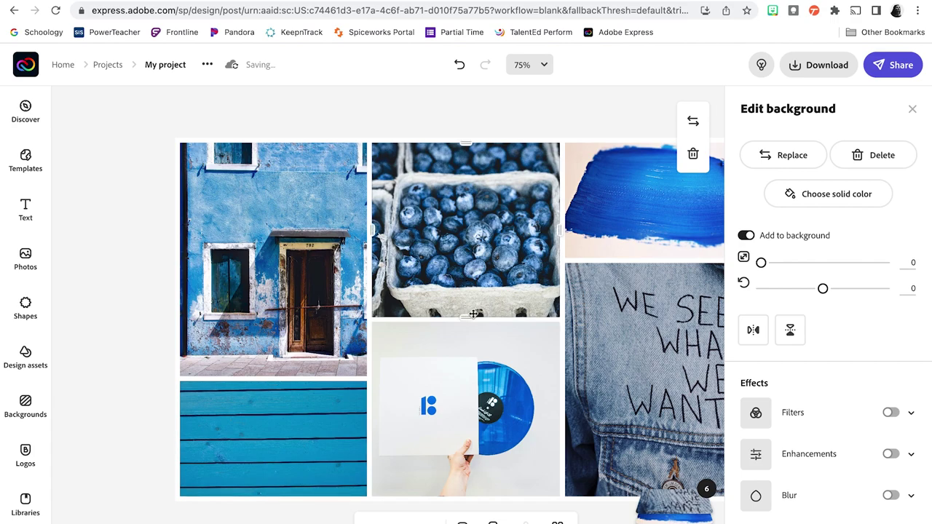
pyautogui.moveTo(470, 318)
pyautogui.mouseDown()
pyautogui.moveTo(470, 275)
pyautogui.moveTo(469, 344)
pyautogui.moveTo(474, 328)
pyautogui.mouseUp()
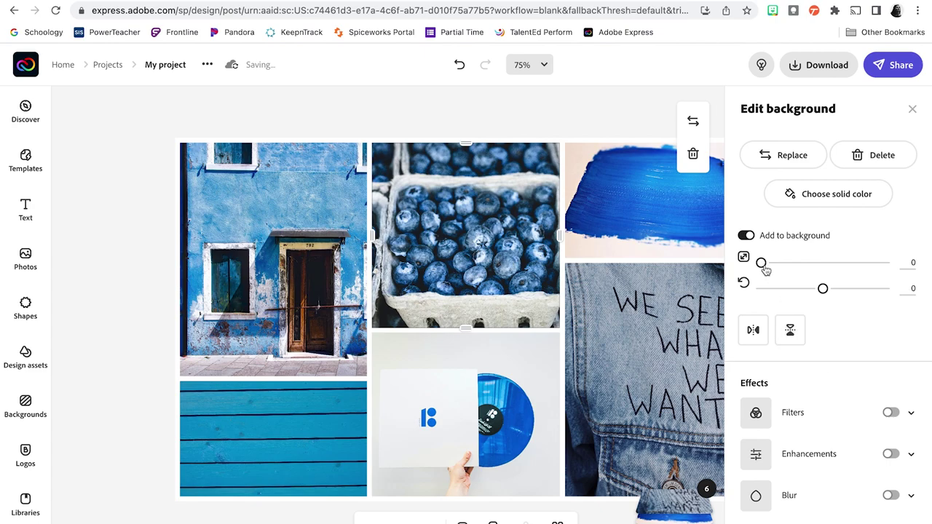
pyautogui.moveTo(765, 268); pyautogui.dragTo(783, 271)
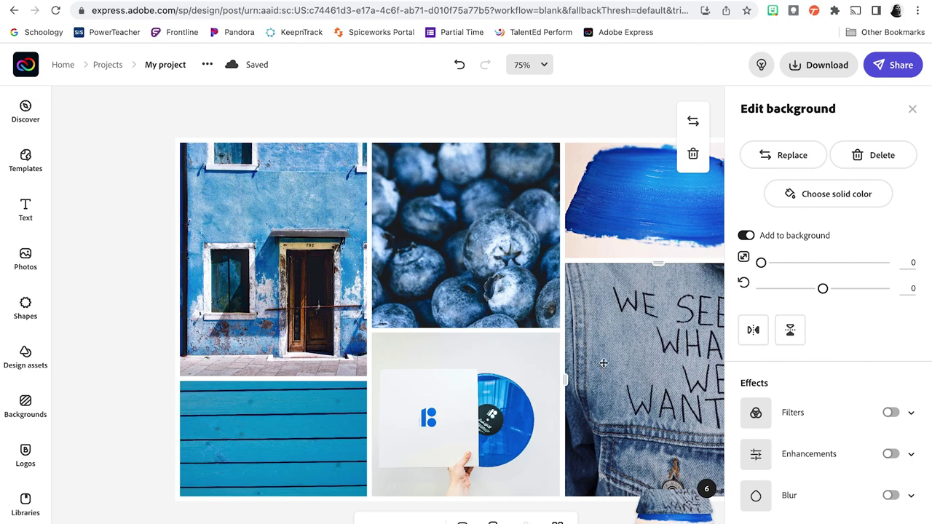
pyautogui.moveTo(591, 373); pyautogui.dragTo(587, 401)
pyautogui.click(913, 109)
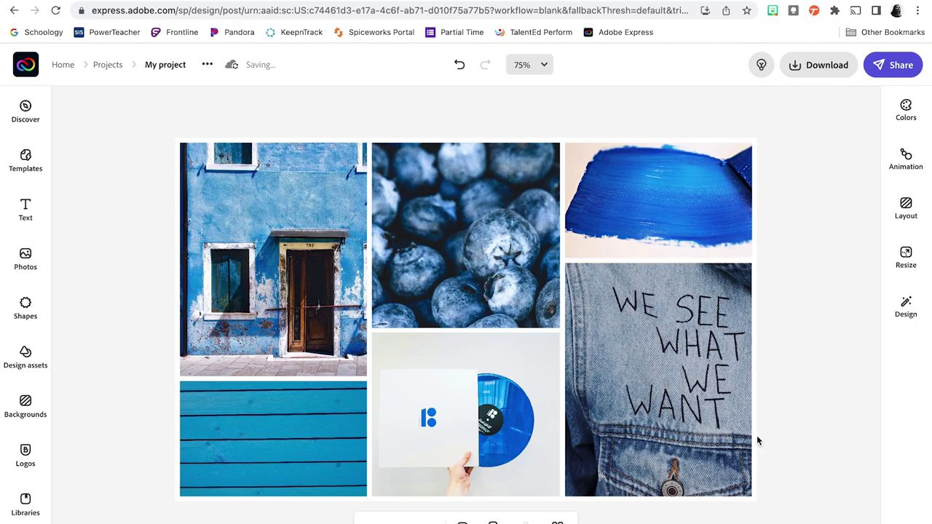
# Step: Shift the paint photo to show the brush and recentre the vinyl record
pyautogui.click(696, 199)
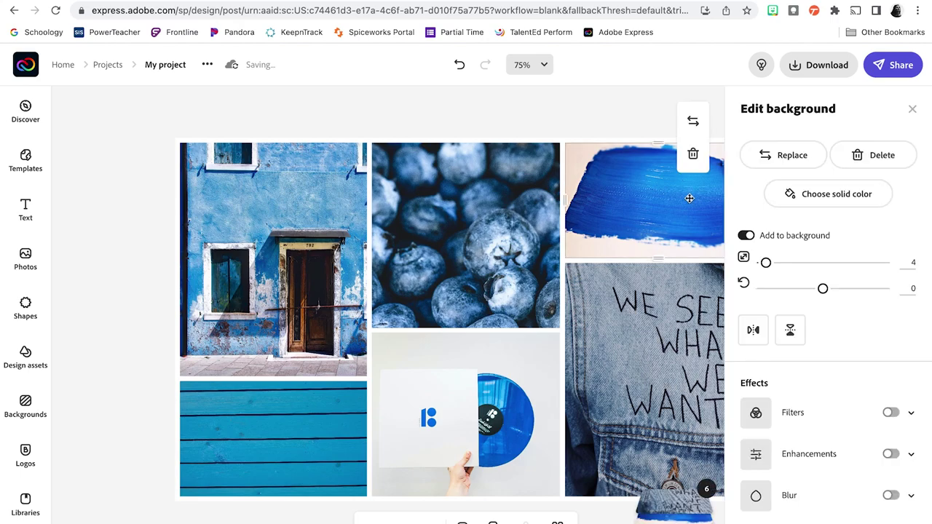
pyautogui.moveTo(663, 200); pyautogui.dragTo(625, 203)
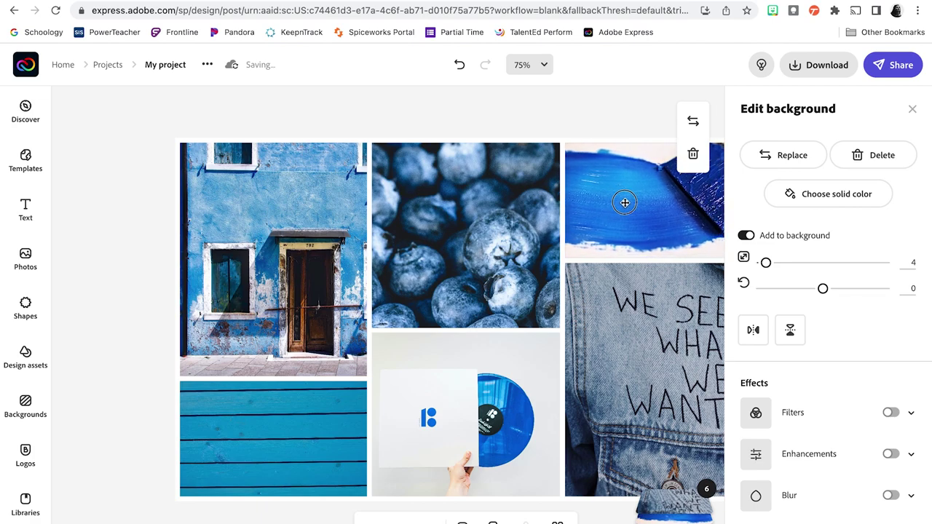
pyautogui.click(912, 109)
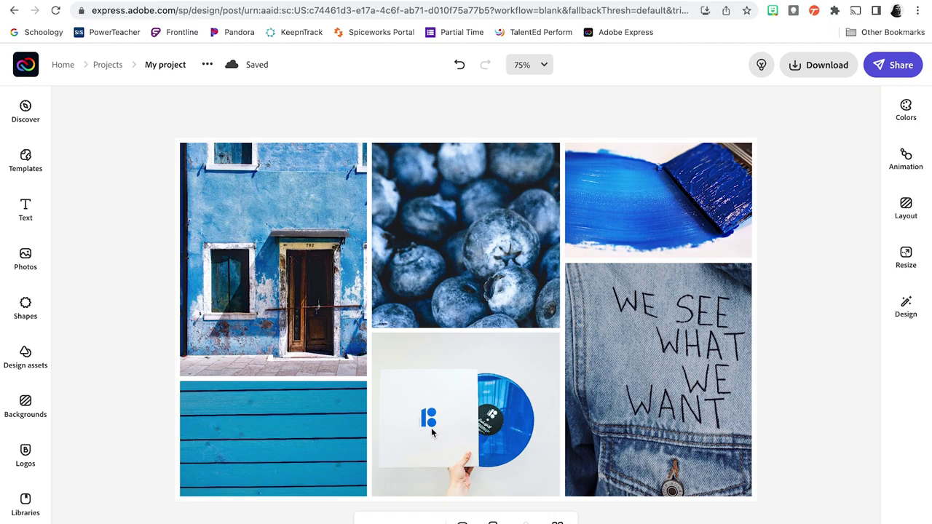
pyautogui.click(452, 423)
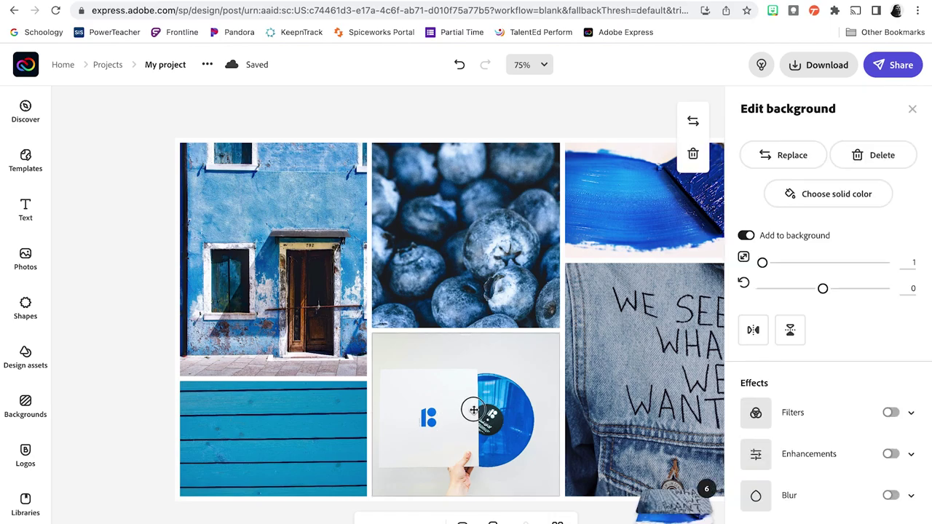
pyautogui.moveTo(473, 410); pyautogui.dragTo(478, 395)
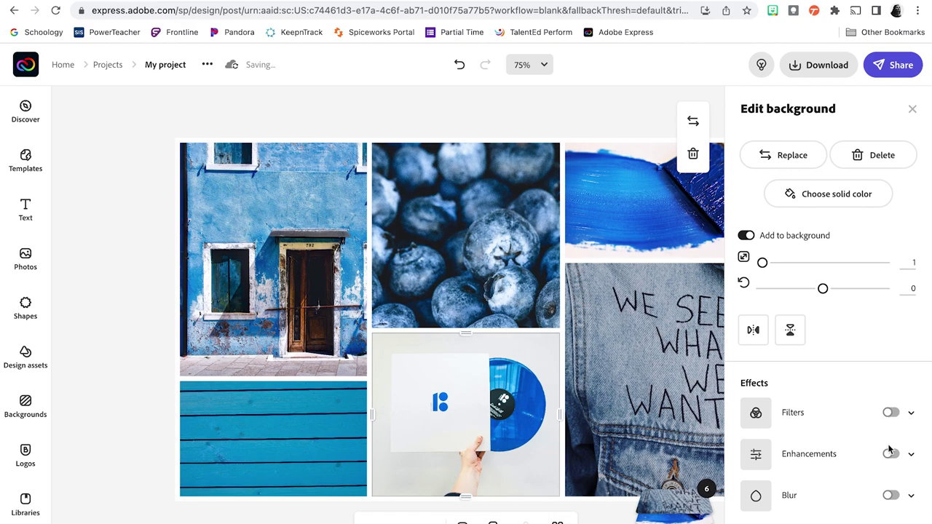
# Step: Try a filter on the vinyl photo, turn it off, and close the editing and design panels
pyautogui.click(910, 413)
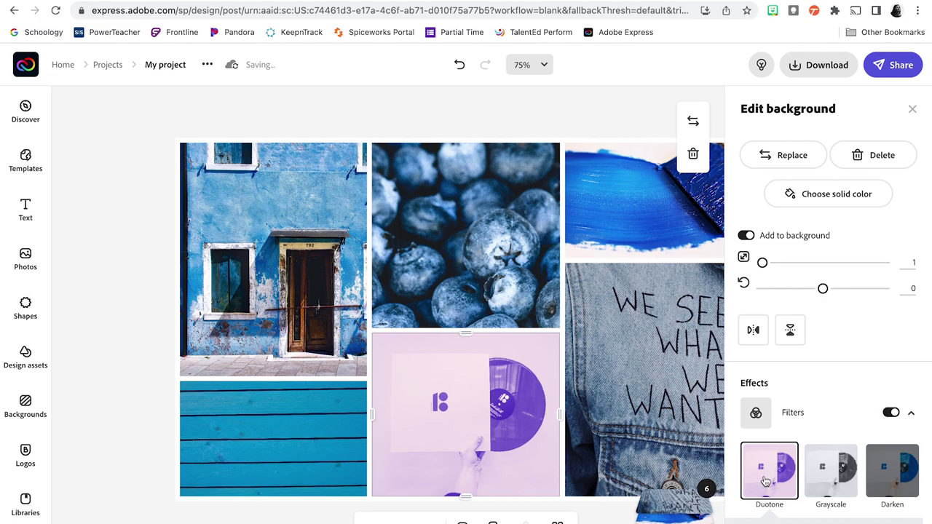
pyautogui.click(892, 413)
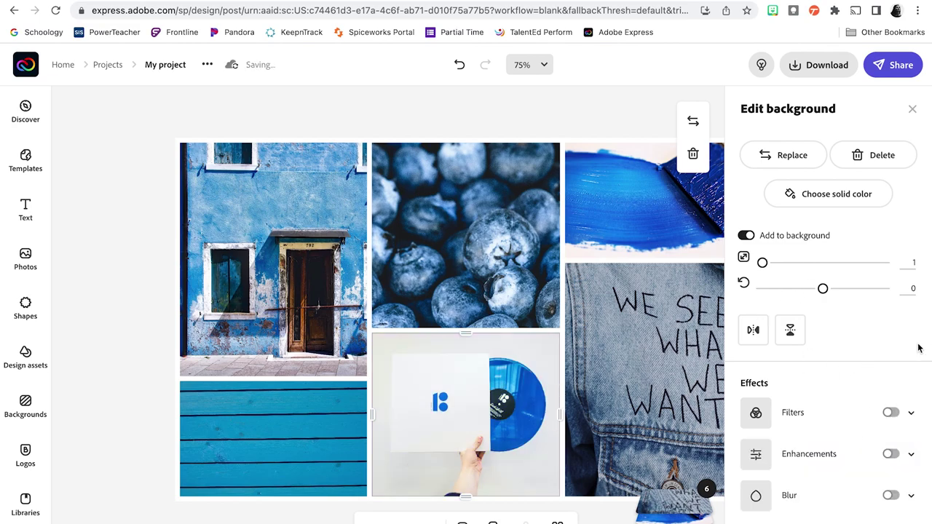
pyautogui.click(912, 110)
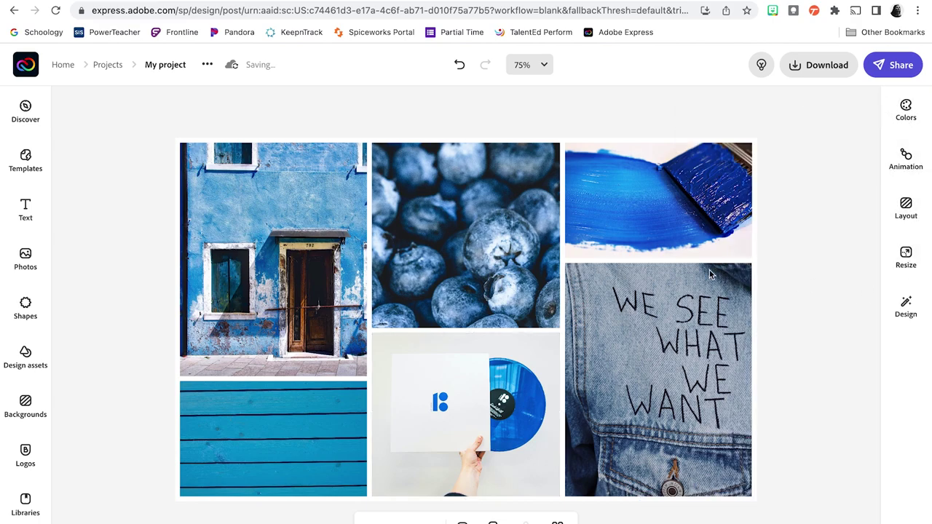
pyautogui.click(907, 312)
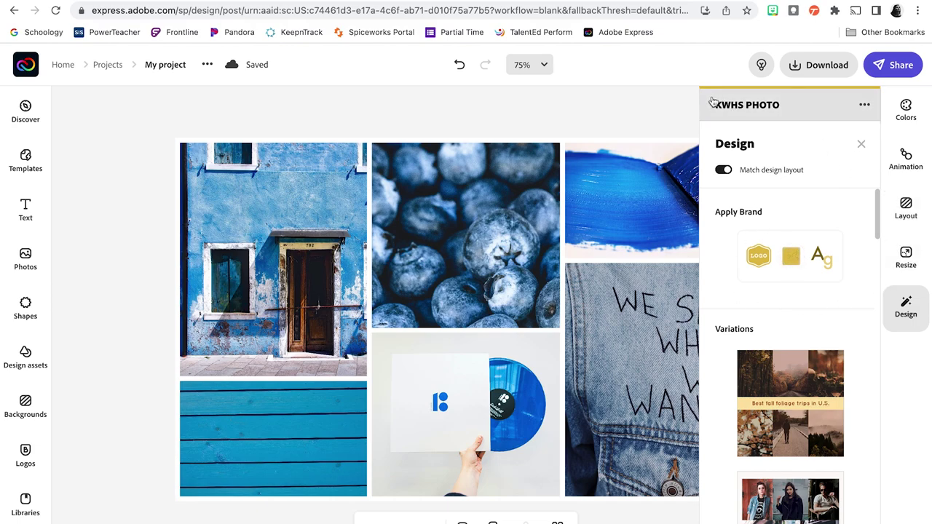
pyautogui.click(863, 143)
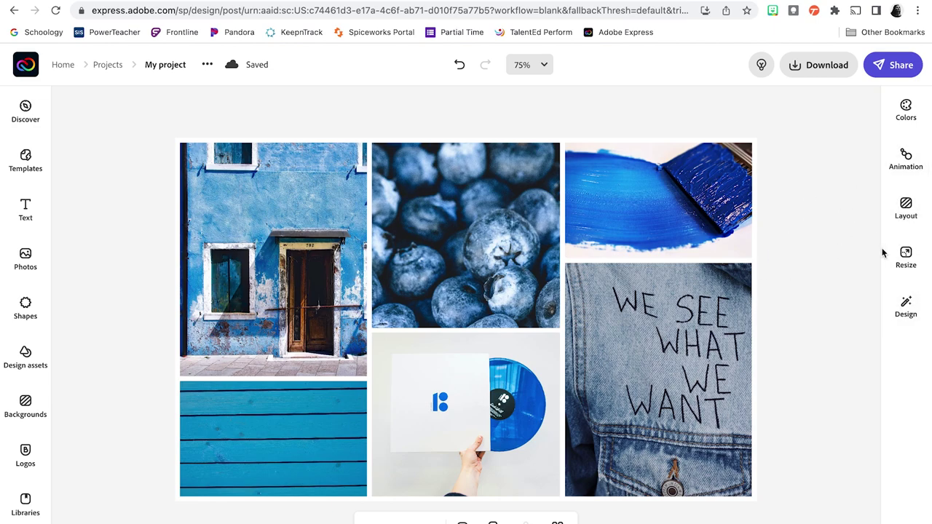
# Step: Narrow the border gaps between the collage photos with the Layout Border slider, then show the Text panel
pyautogui.click(907, 211)
pyautogui.click(725, 191)
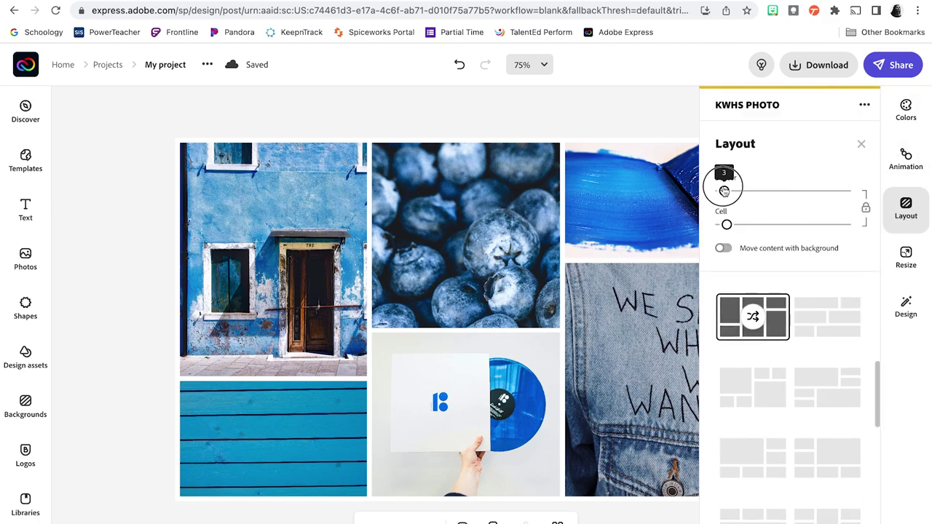
pyautogui.moveTo(725, 190); pyautogui.dragTo(726, 191)
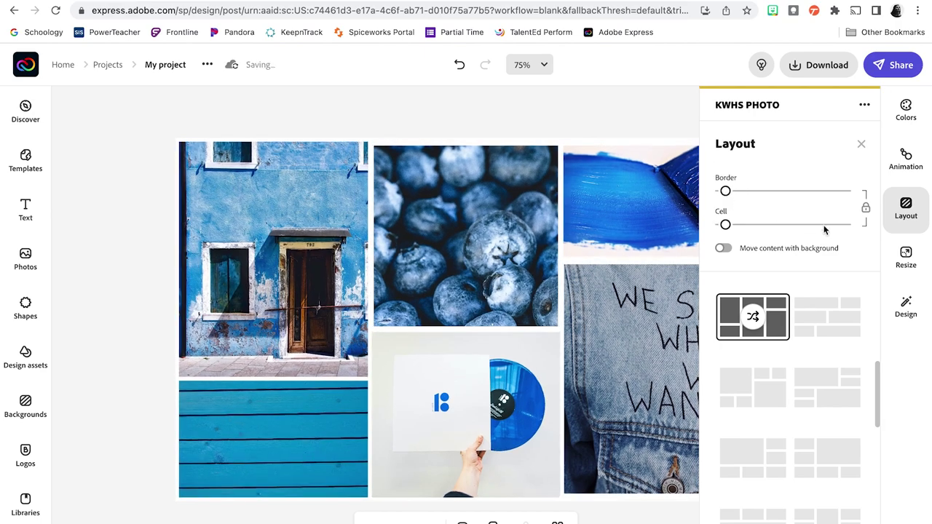
pyautogui.click(862, 144)
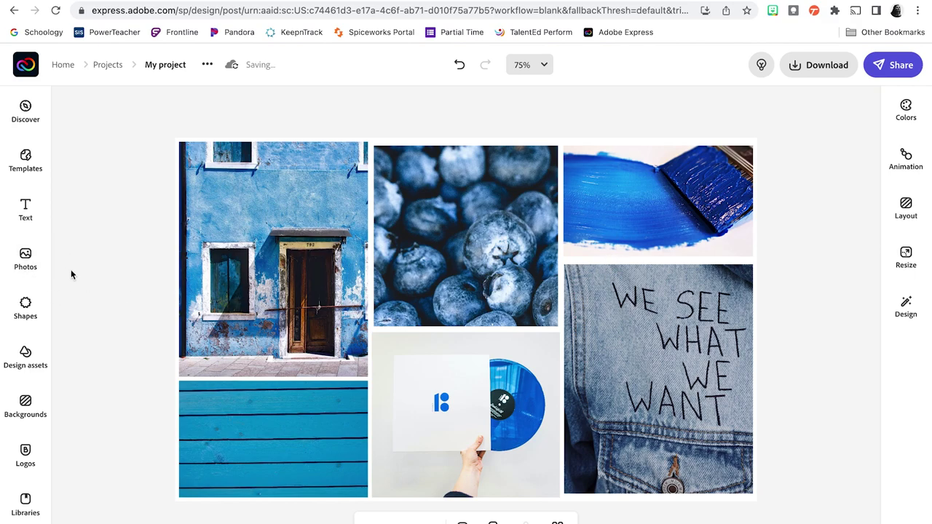
pyautogui.click(30, 223)
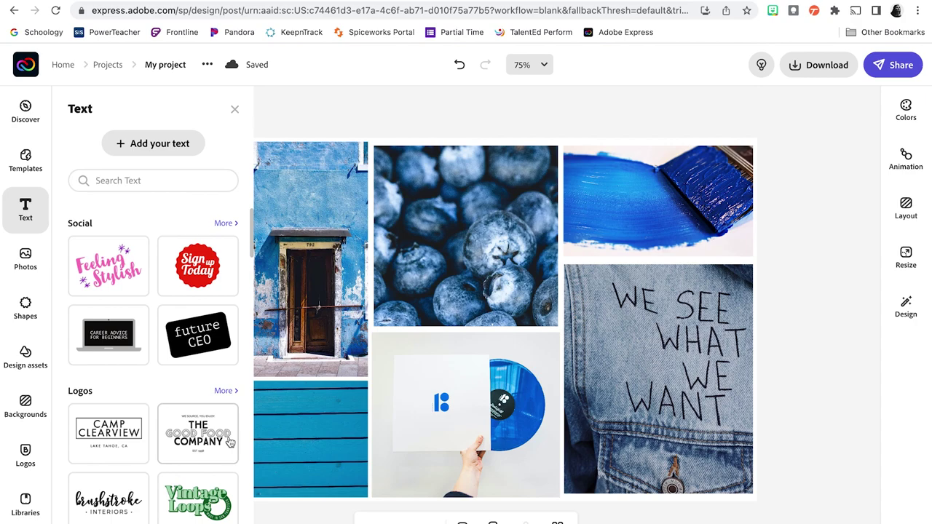
# Step: Add the default 'Double click to edit' text box over the blueberry photo and select it
pyautogui.click(184, 149)
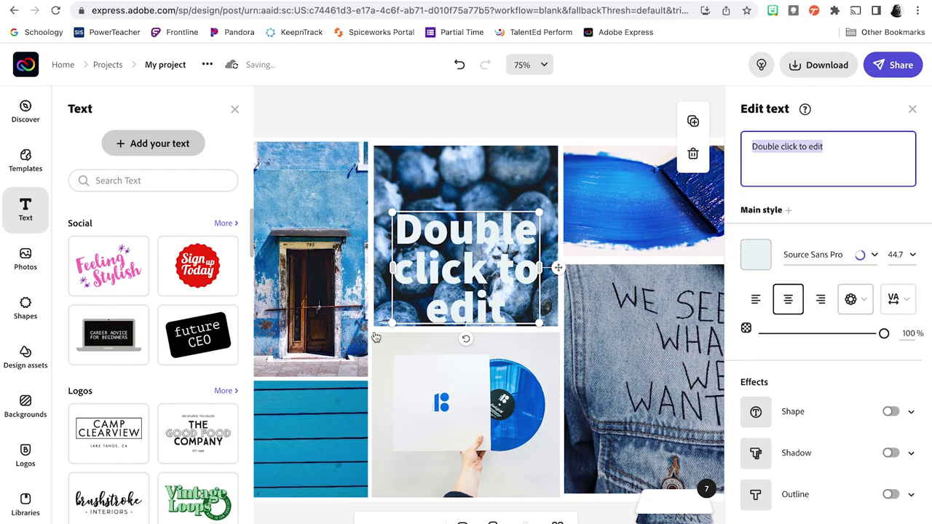
pyautogui.click(234, 110)
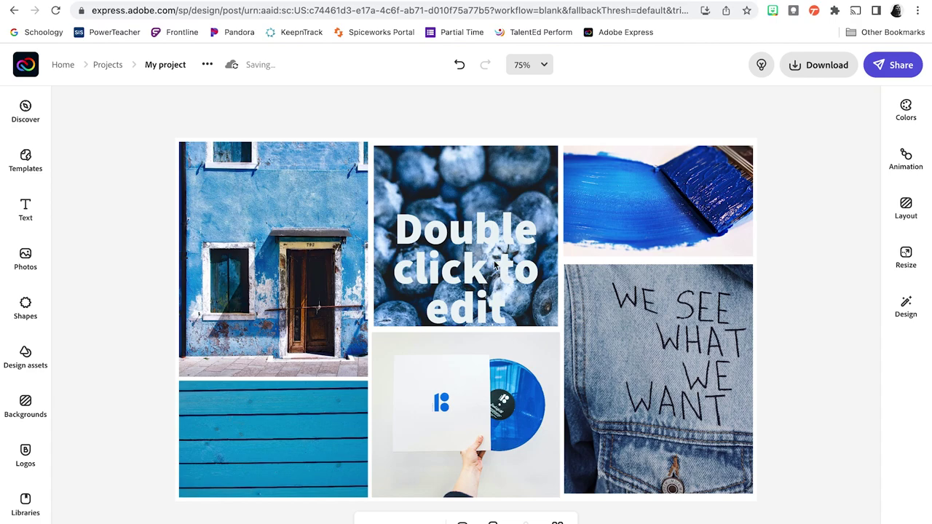
pyautogui.click(495, 263)
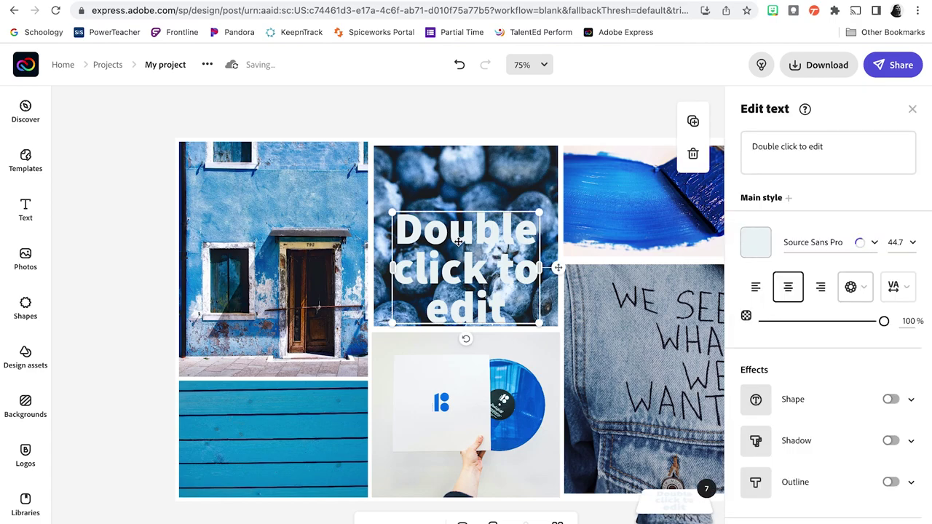
# Step: Replace the placeholder with 'monochrome' and colour the text pure white #FFFFFF
pyautogui.click(819, 145)
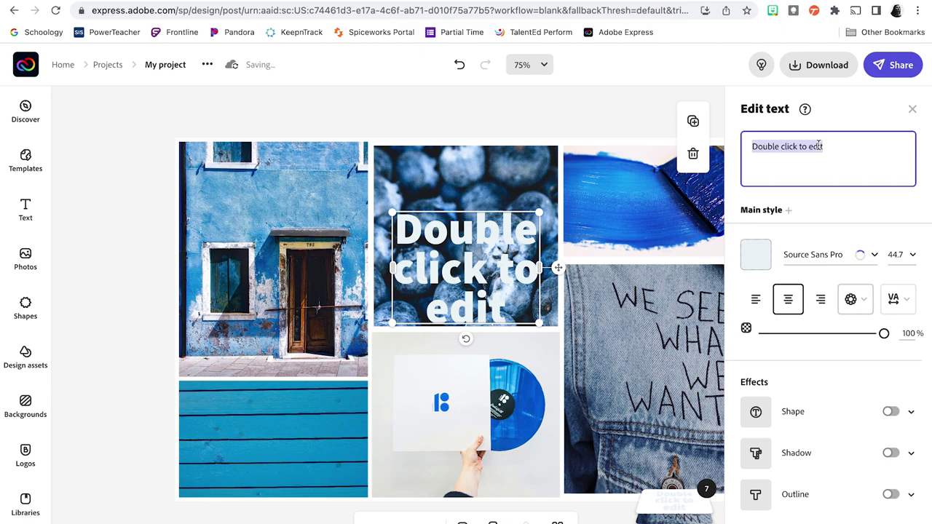
pyautogui.write('monochrome')
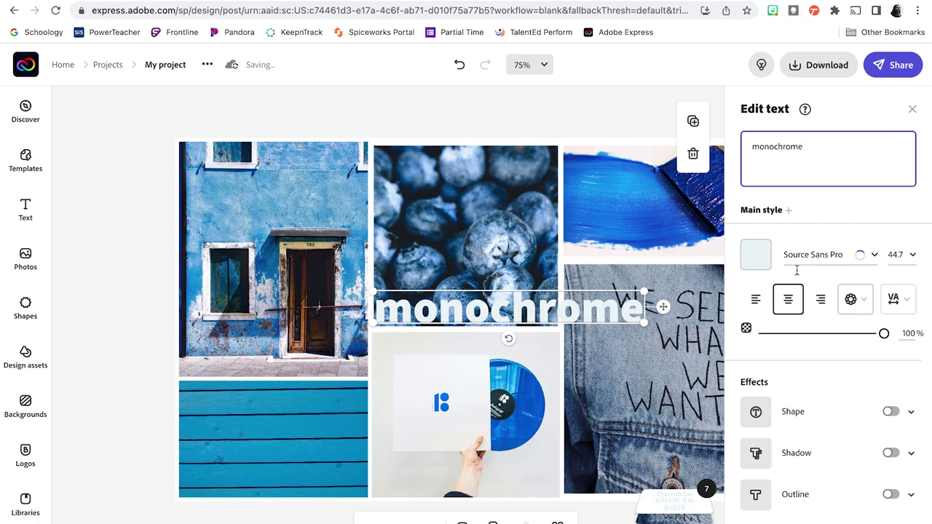
pyautogui.click(759, 255)
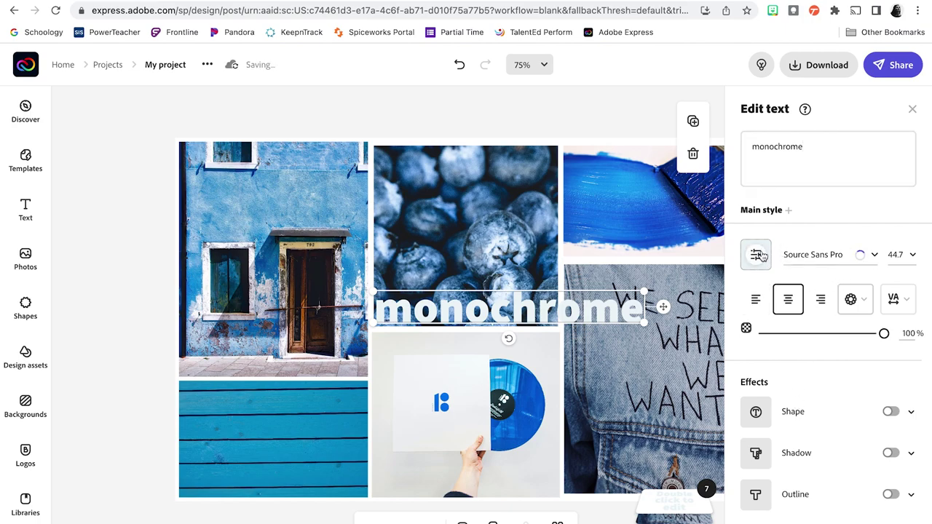
pyautogui.scroll(-1, 761, 259)
pyautogui.click(759, 247)
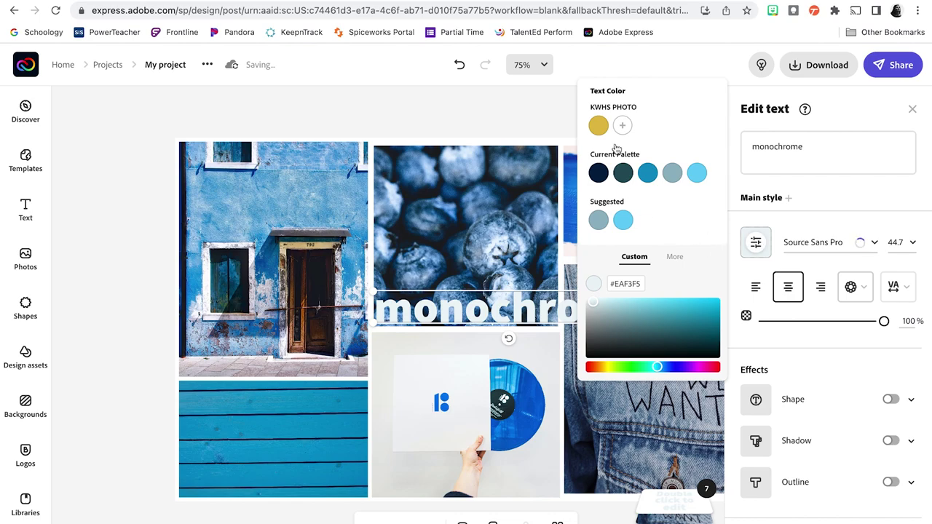
pyautogui.moveTo(595, 307); pyautogui.dragTo(568, 296)
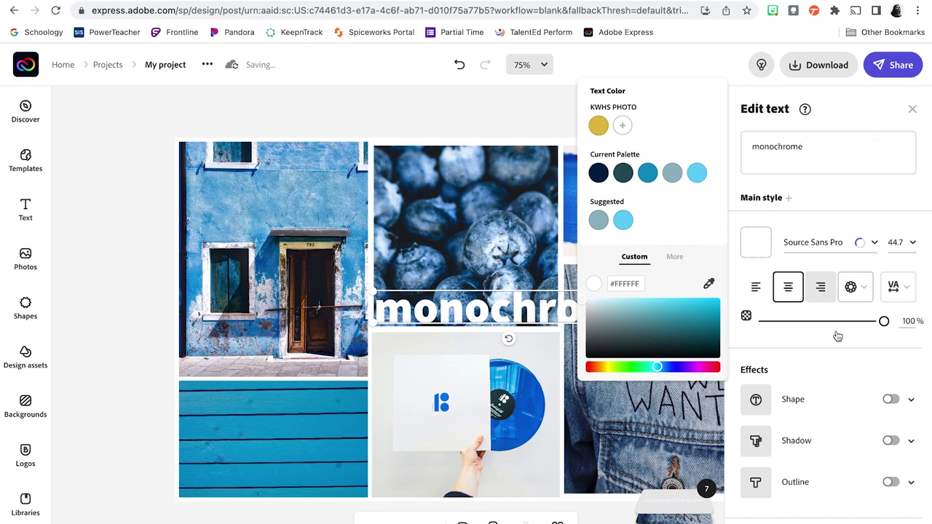
pyautogui.click(876, 245)
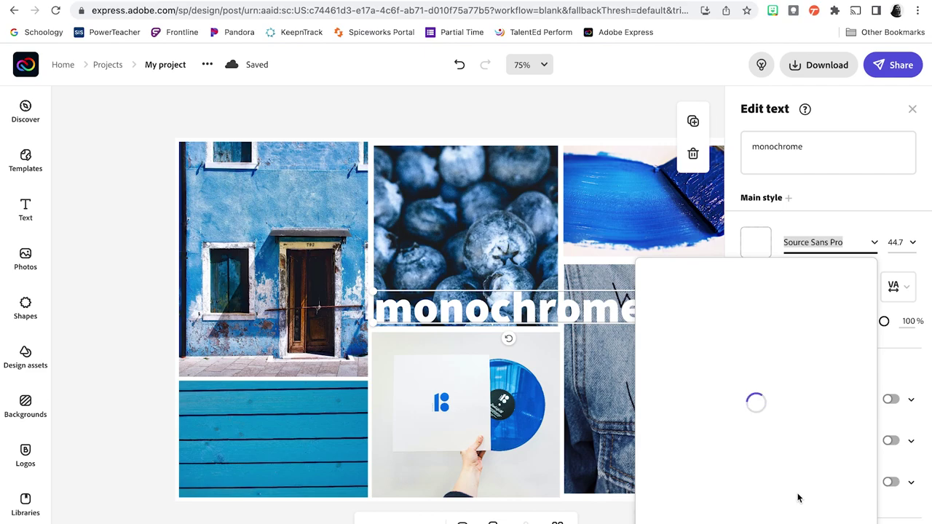
# Step: Add a background shape behind the text, settling on the plain band highlight style
pyautogui.click(867, 203)
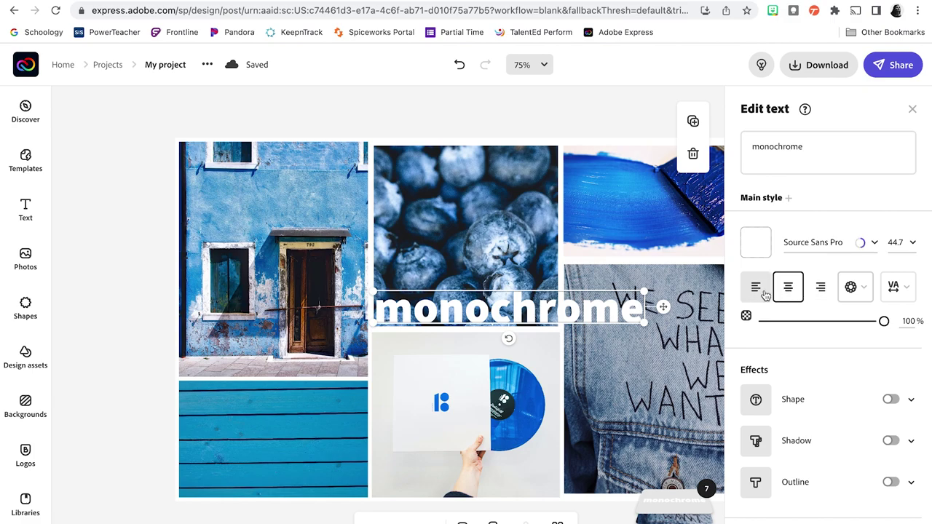
pyautogui.click(891, 399)
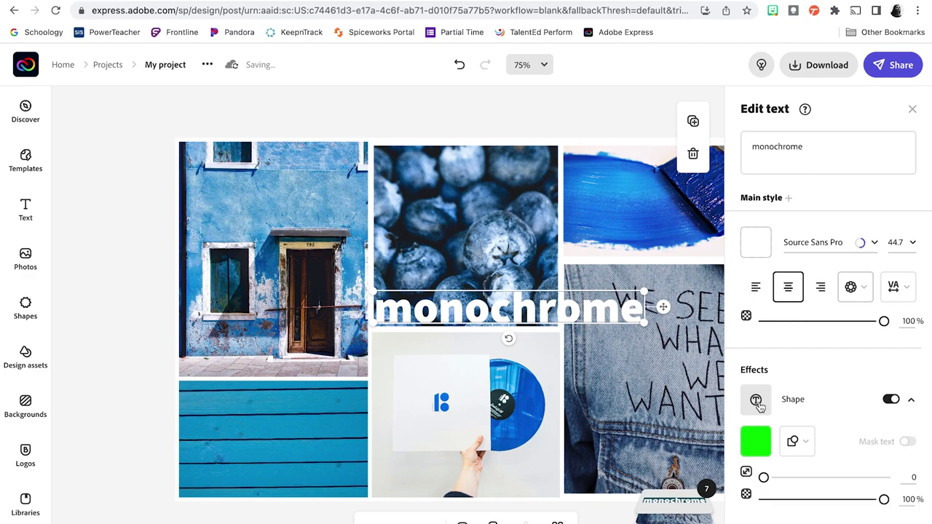
pyautogui.scroll(-1, 819, 407)
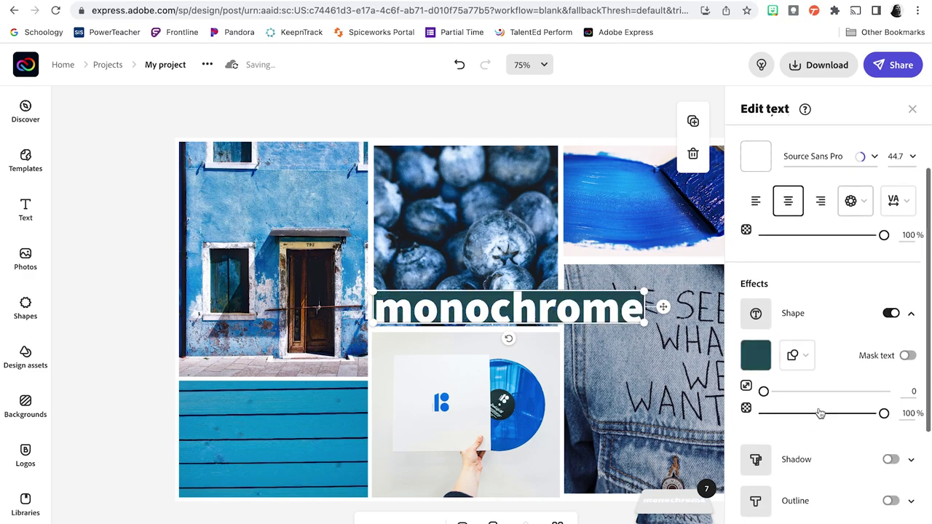
pyautogui.click(807, 351)
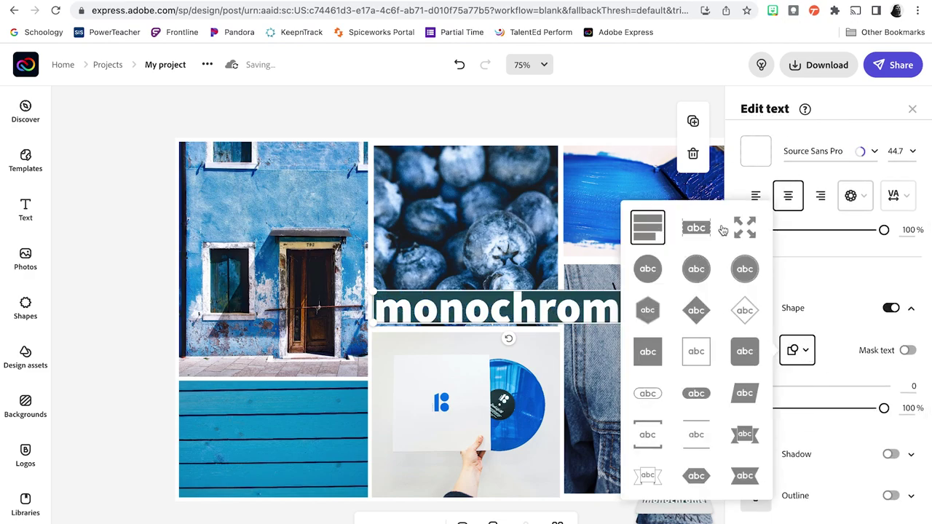
pyautogui.click(744, 229)
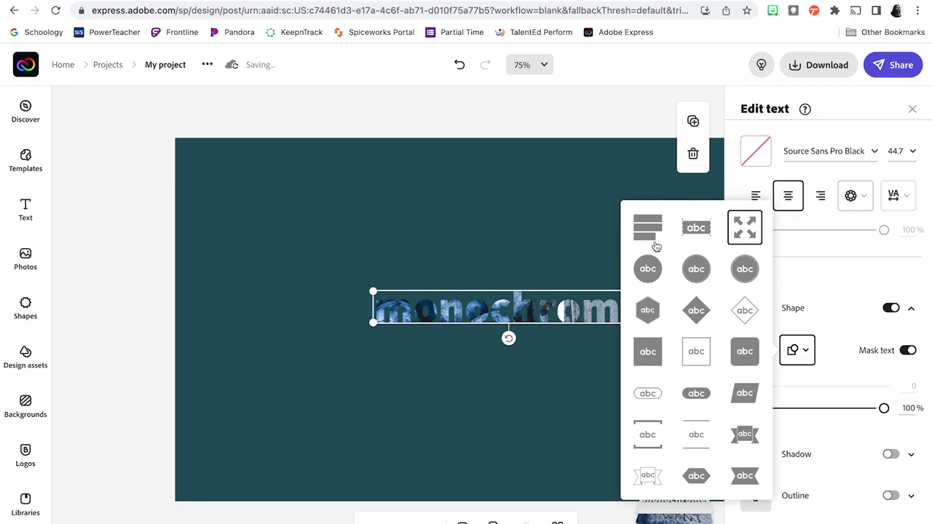
pyautogui.click(697, 233)
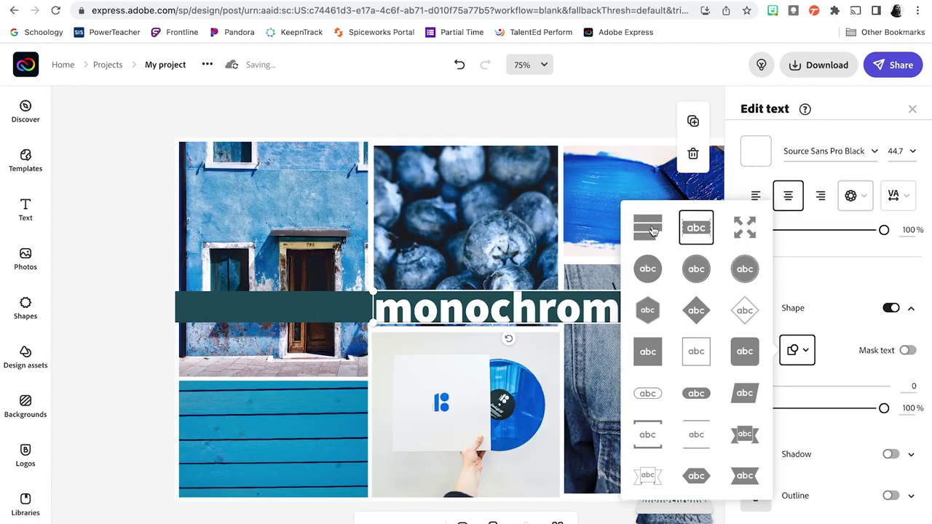
pyautogui.click(654, 231)
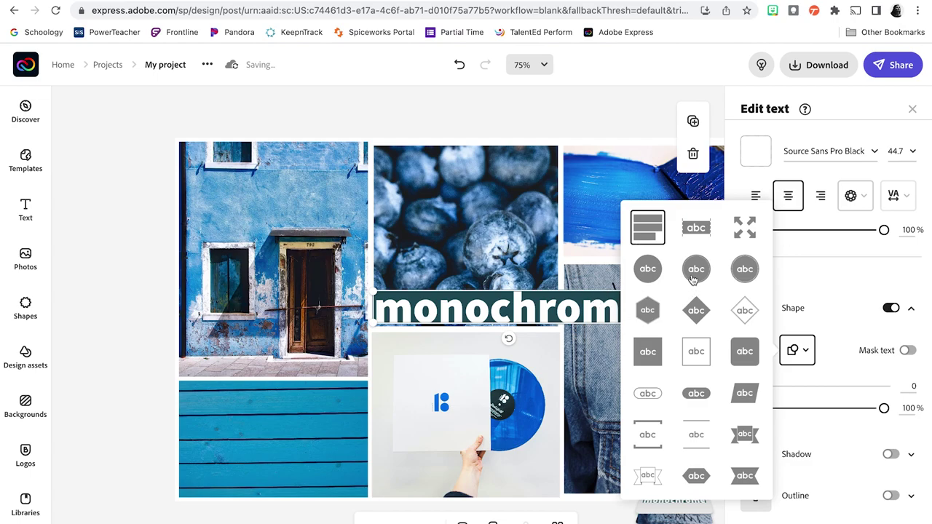
pyautogui.click(858, 247)
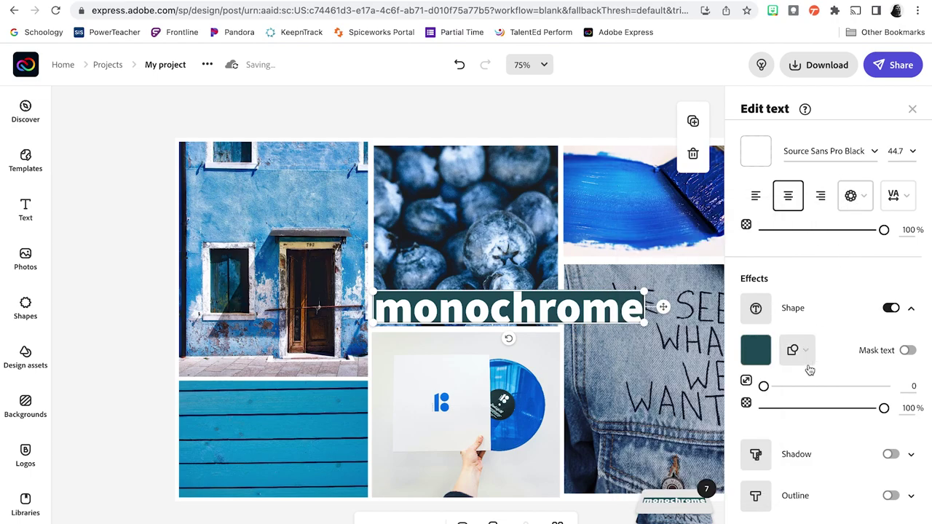
# Step: Colour the highlight band the palette's bright blue #0891C4
pyautogui.click(756, 351)
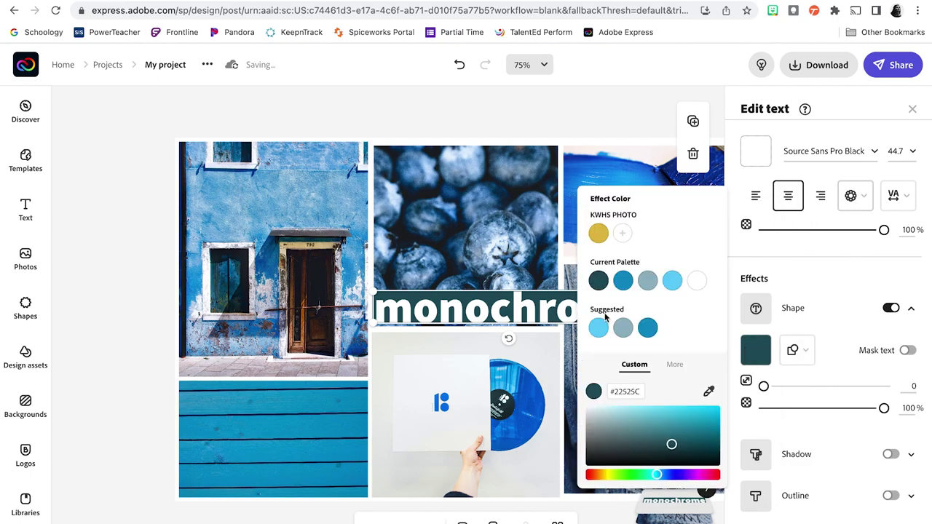
pyautogui.click(622, 284)
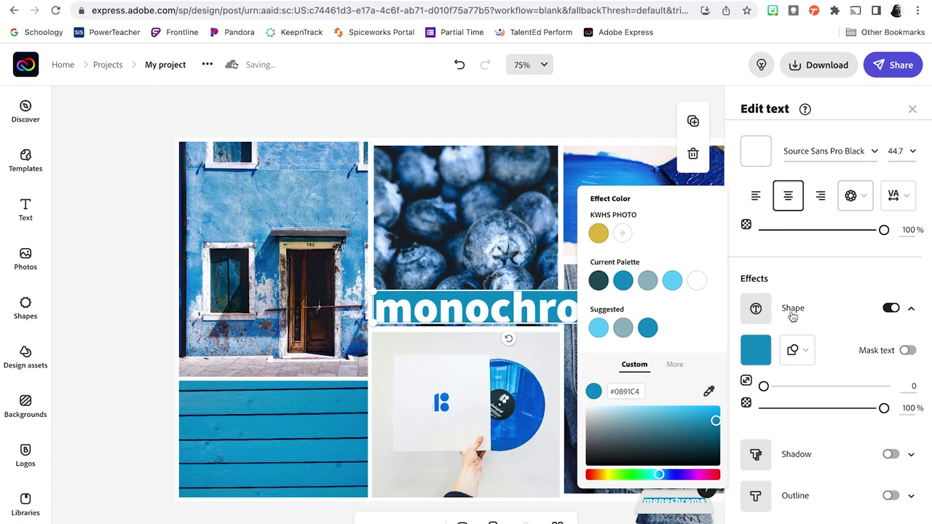
pyautogui.click(807, 278)
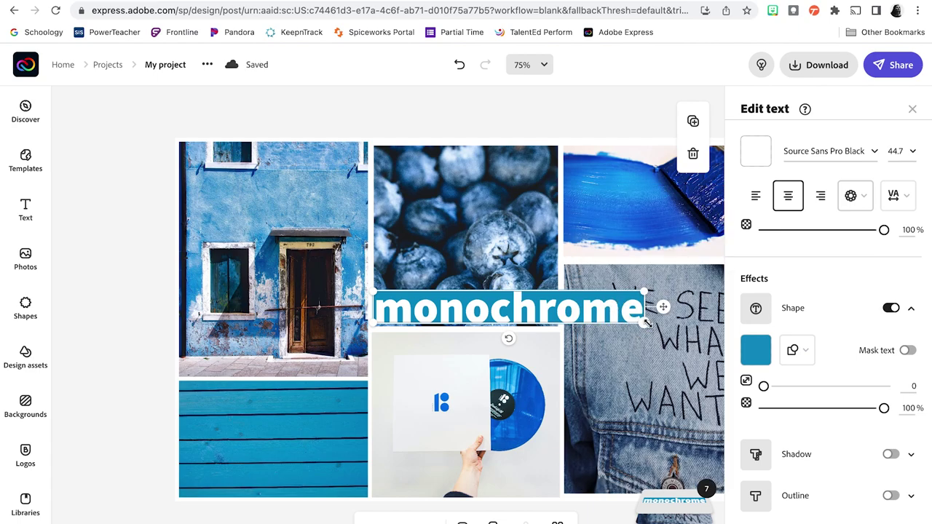
# Step: Shrink the monochrome label to size 16.9 along the door photo's bottom edge
pyautogui.moveTo(645, 322); pyautogui.dragTo(249, 362)
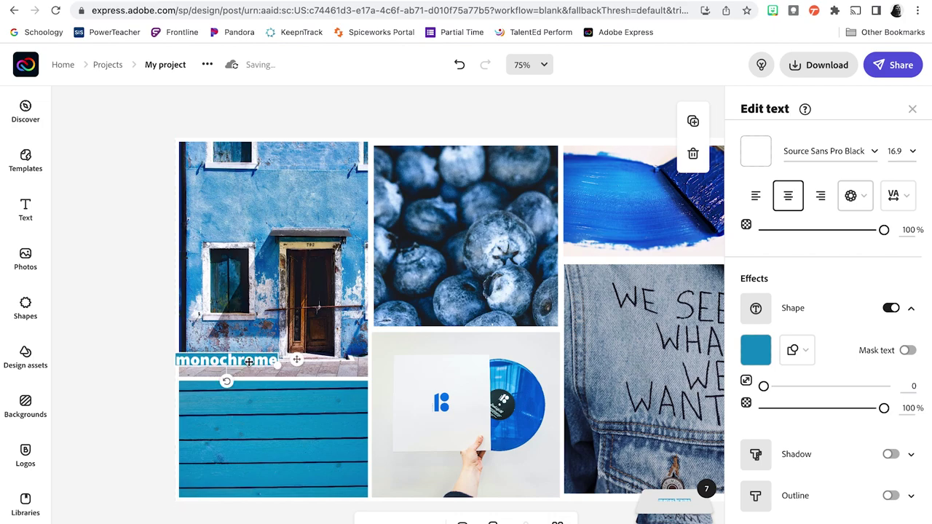
pyautogui.click(151, 317)
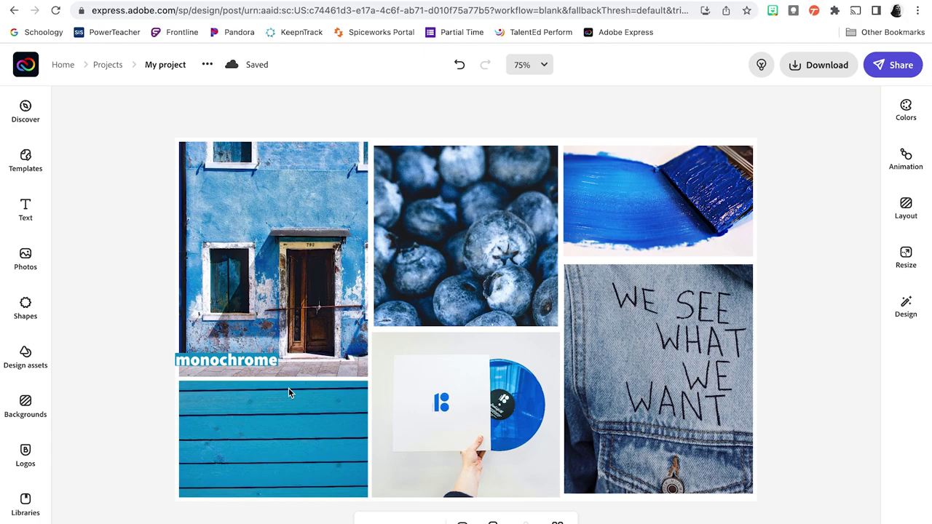
# Step: Rename the project to the student's name followed by 'a1-harmonyboard-01'
pyautogui.click(168, 65)
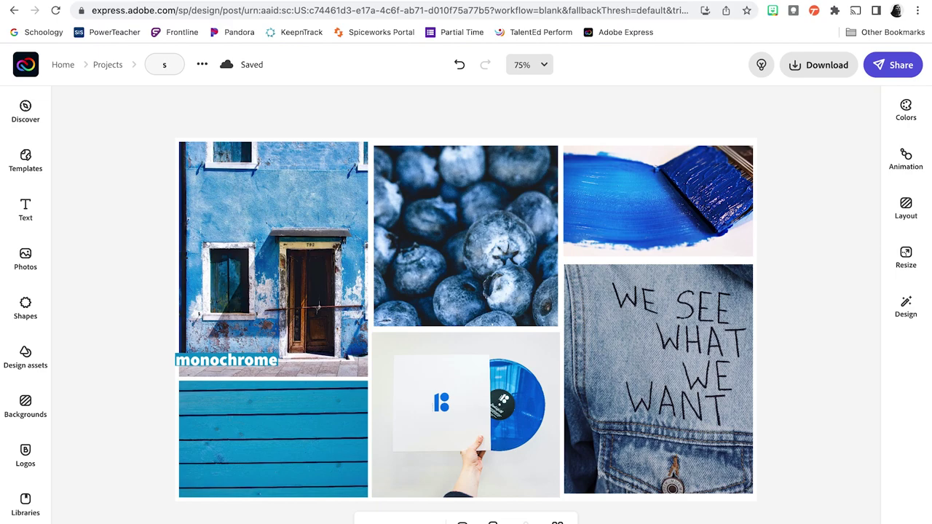
pyautogui.write('schristian-a')
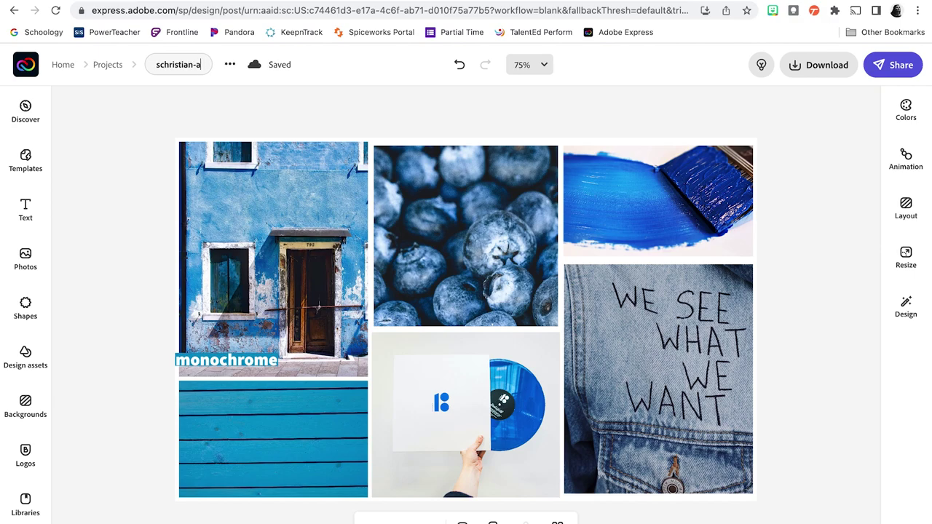
pyautogui.write('1-')
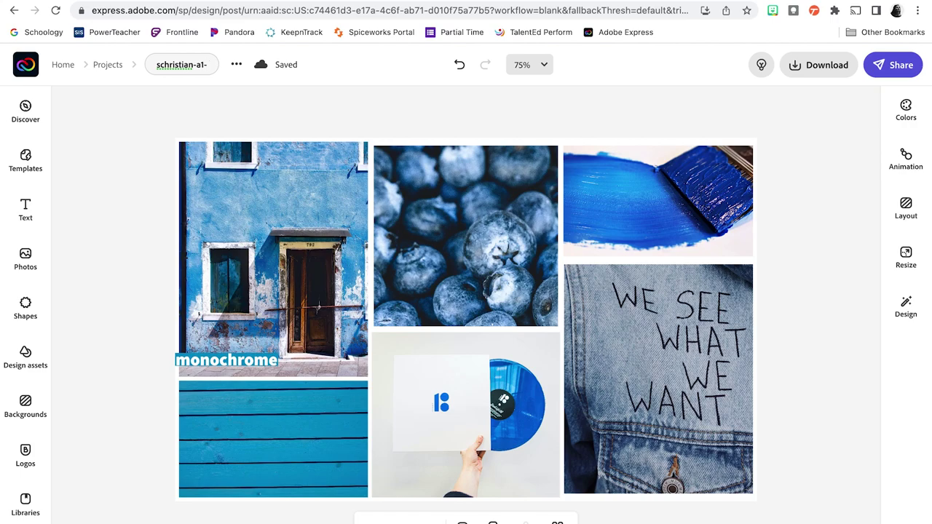
pyautogui.write('colo')
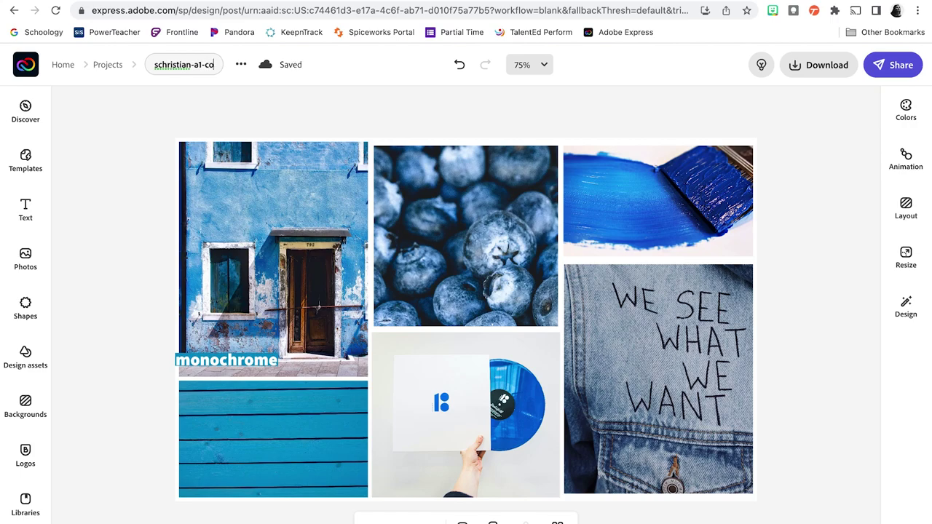
pyautogui.press('BackSpace')
pyautogui.press('BackSpace')
pyautogui.press('BackSpace')
pyautogui.press('BackSpace')
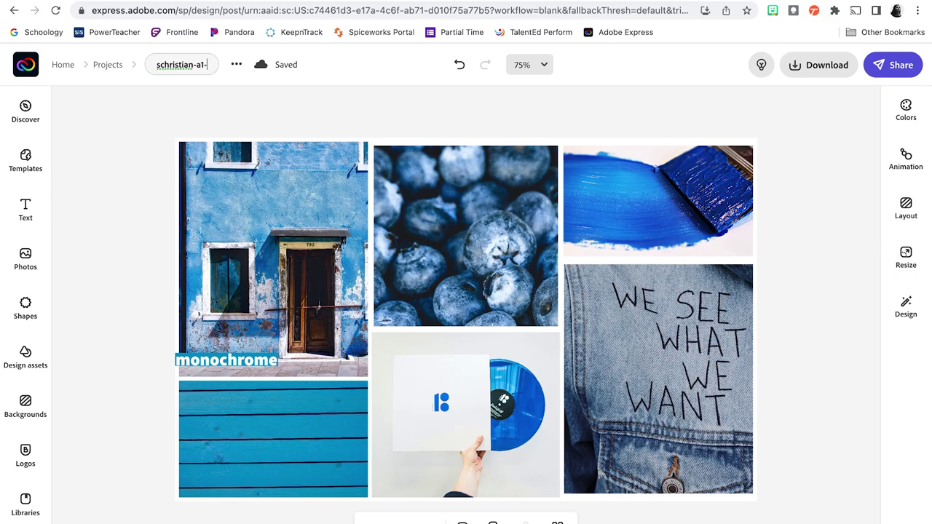
pyautogui.write('harmon')
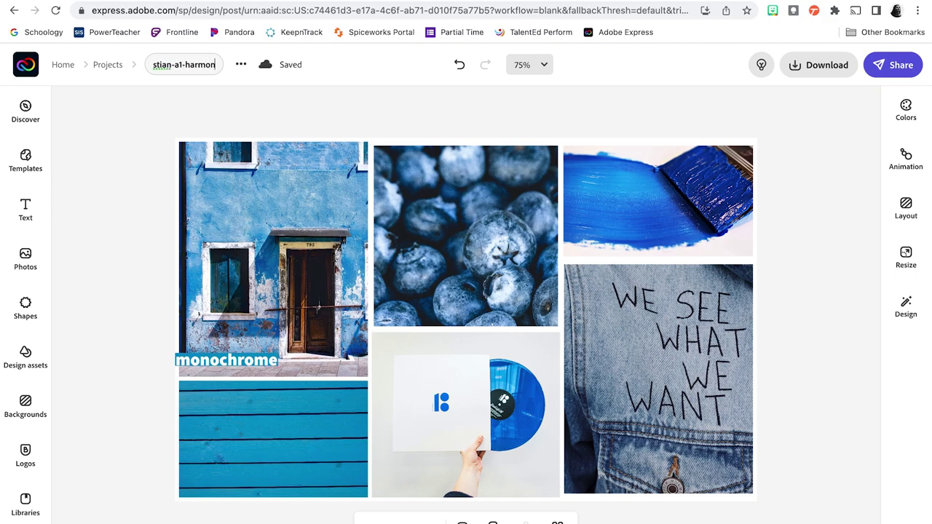
pyautogui.write('yboard-01')
pyautogui.click(374, 99)
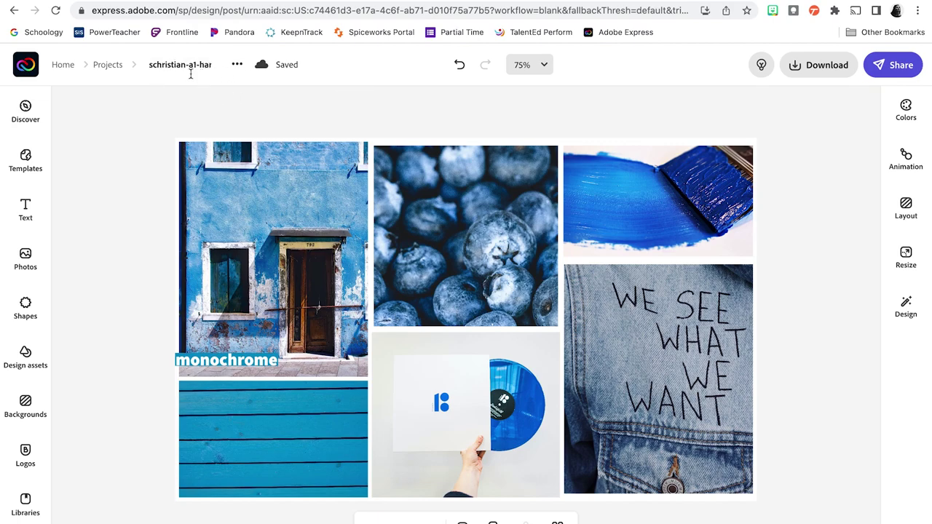
# Step: Download the collage as a JPG into the Monochromatic folder, dropping the trailing -1 from the name
pyautogui.click(824, 70)
pyautogui.click(679, 147)
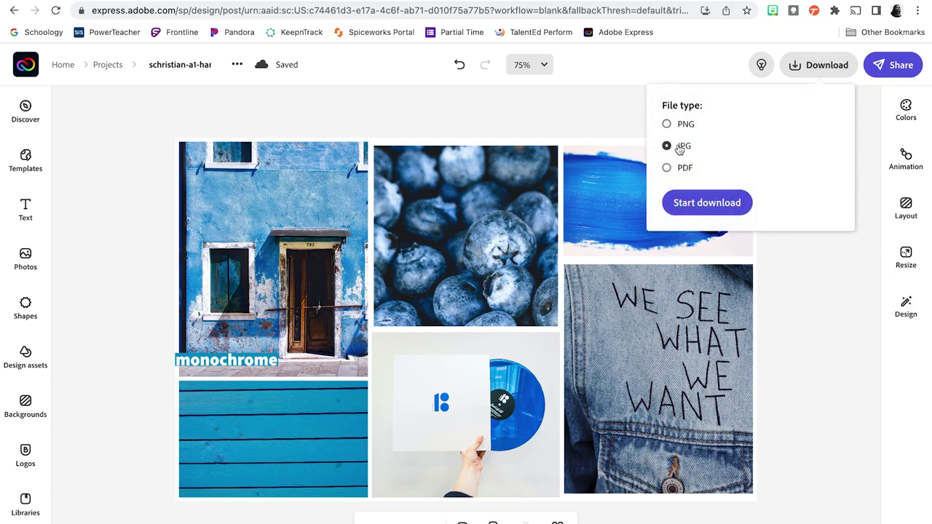
pyautogui.click(722, 206)
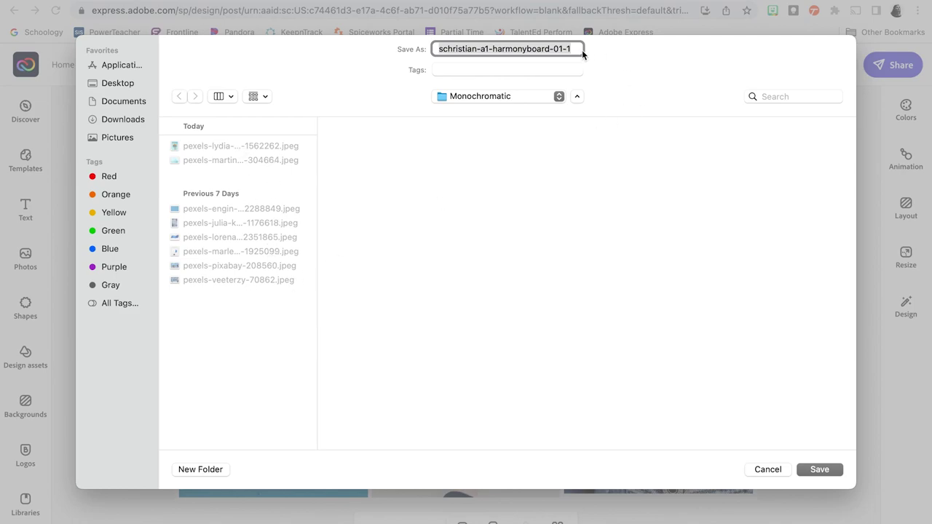
pyautogui.click(572, 48)
pyautogui.press('BackSpace')
pyautogui.press('BackSpace')
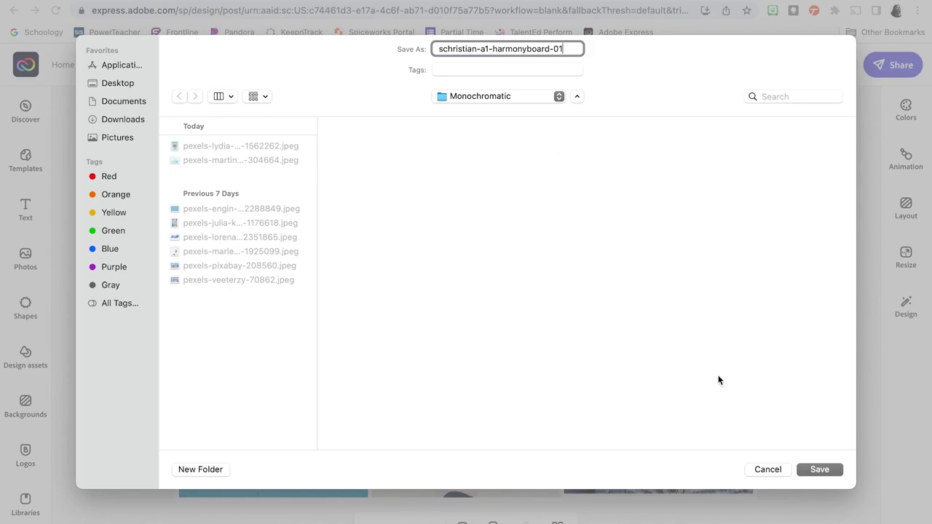
pyautogui.click(820, 469)
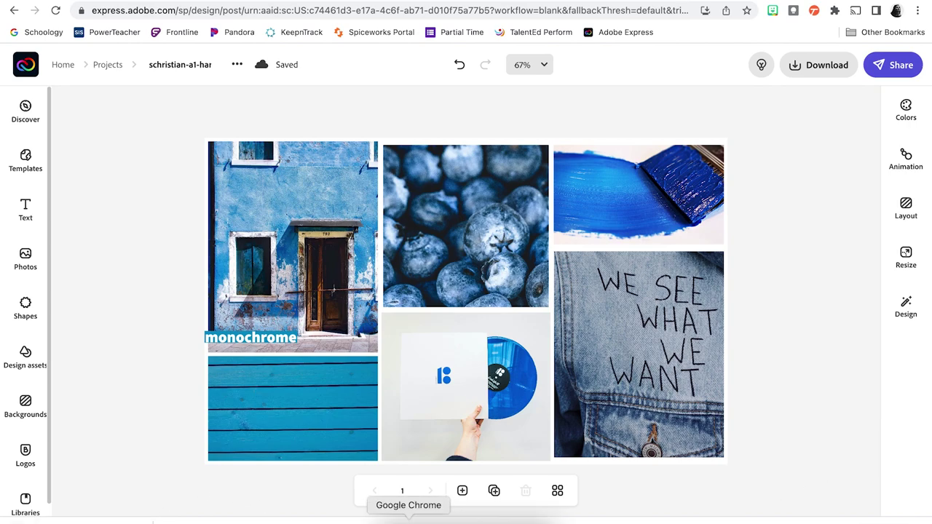
# Step: Preview the saved 2400×1500 harmony board JPEG in Finder's Monochromatic folder
pyautogui.click(388, 519)
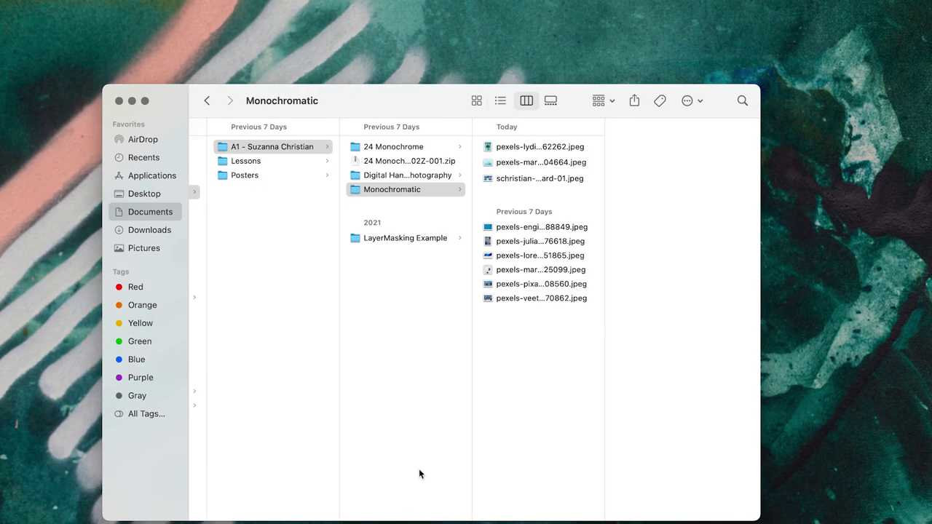
pyautogui.click(517, 299)
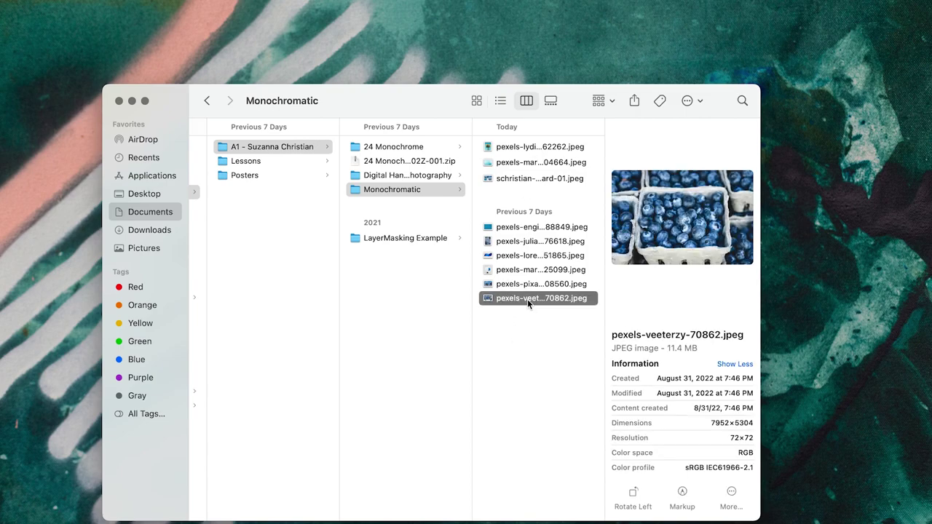
pyautogui.click(520, 180)
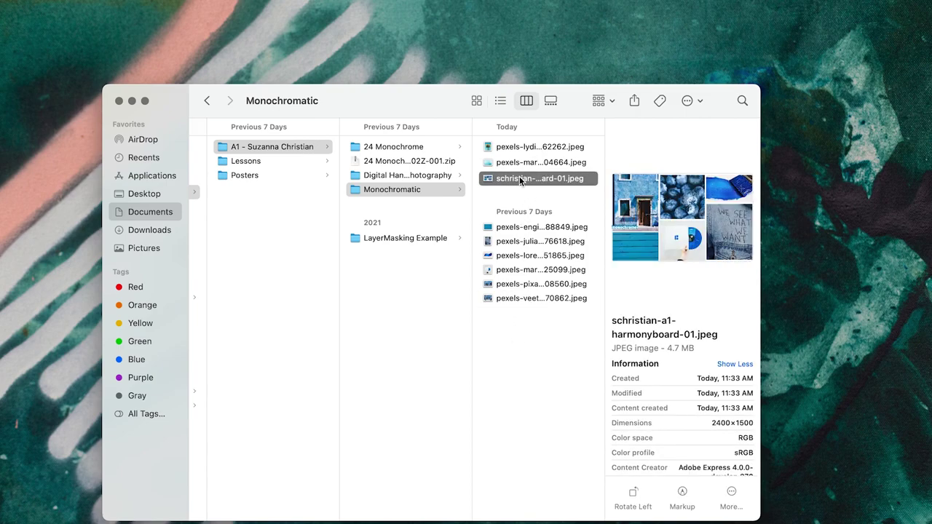